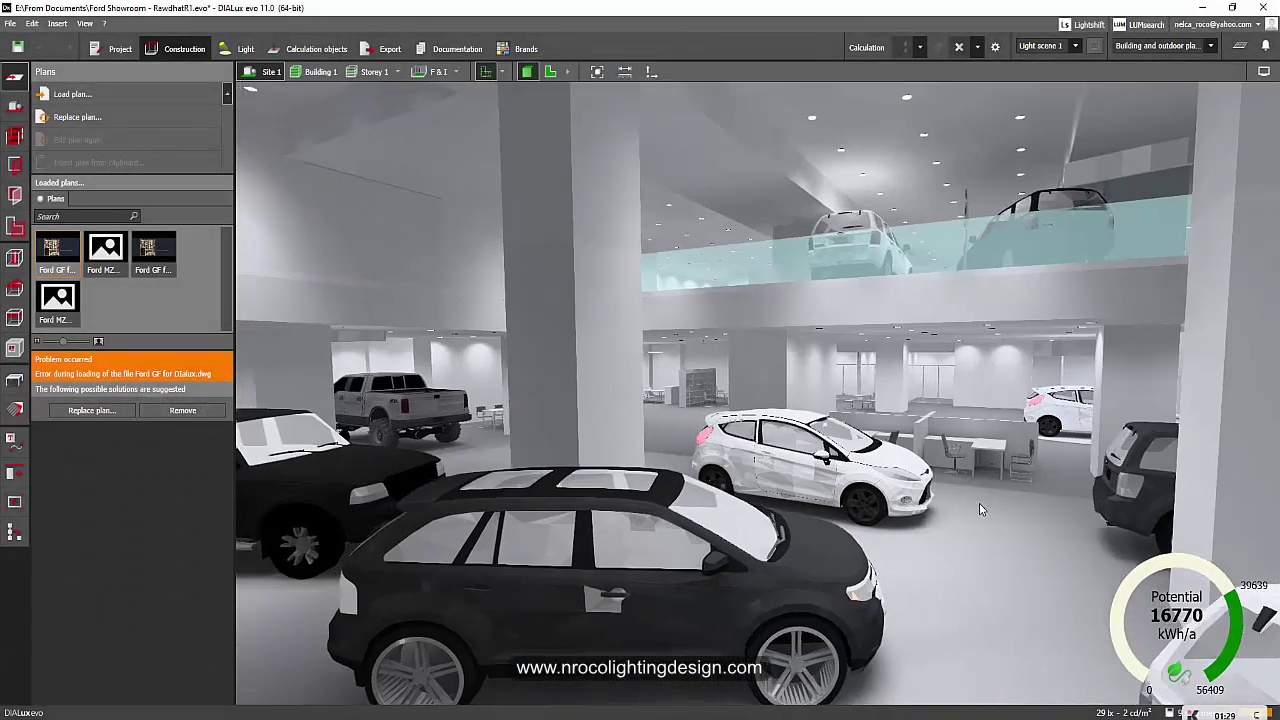
# - Examine the displayed cars, columns and glass-railed upper floor from inside the showroom in the 3D site view
pyautogui.moveTo(980, 508); pyautogui.dragTo(914, 490, button='right')
pyautogui.scroll(-4, 833, 496)
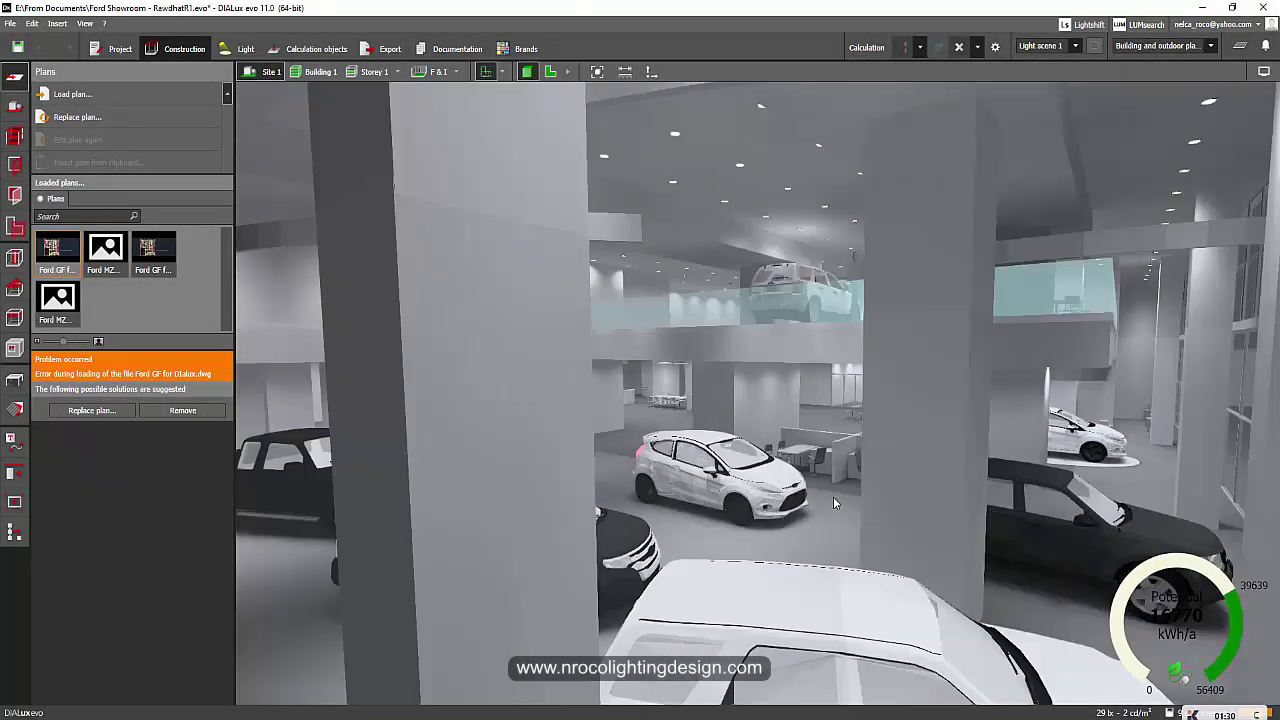
pyautogui.moveTo(833, 496); pyautogui.dragTo(880, 462, button='right')
pyautogui.scroll(4, 888, 445)
pyautogui.moveTo(888, 445); pyautogui.dragTo(1030, 488, button='middle')
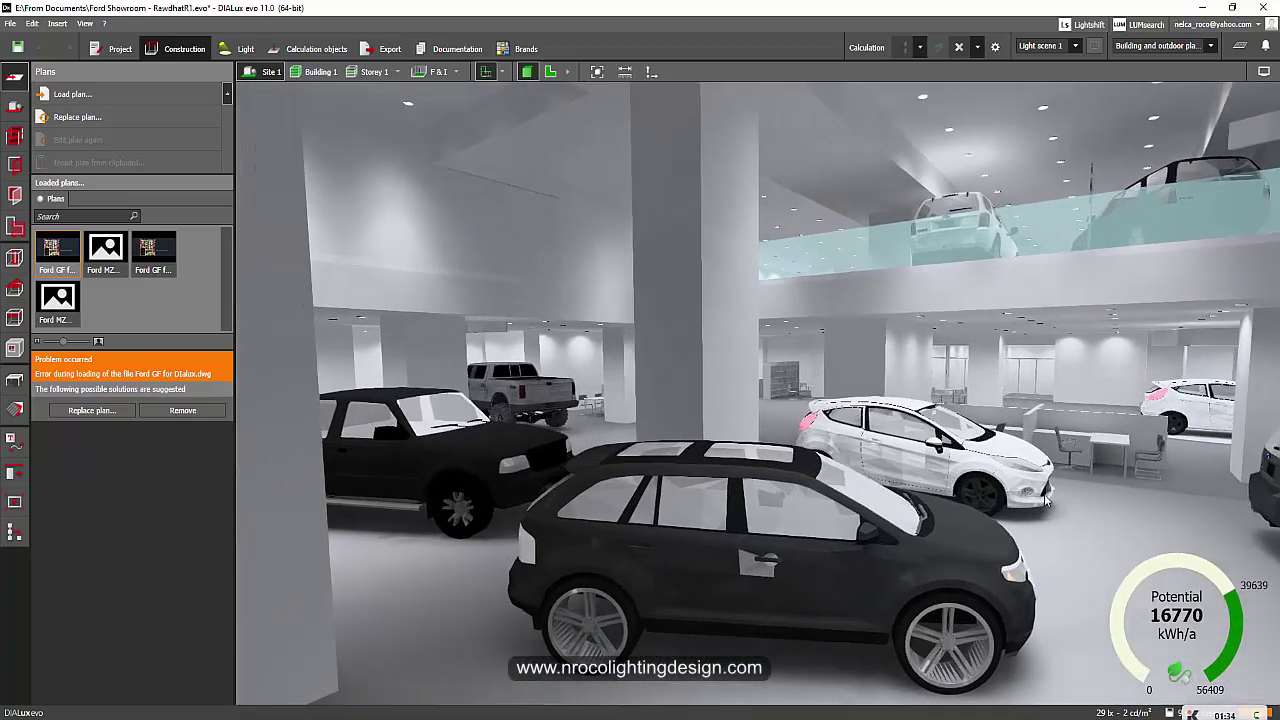
pyautogui.moveTo(1030, 488); pyautogui.dragTo(1013, 501, button='right')
pyautogui.scroll(-8, 1012, 499)
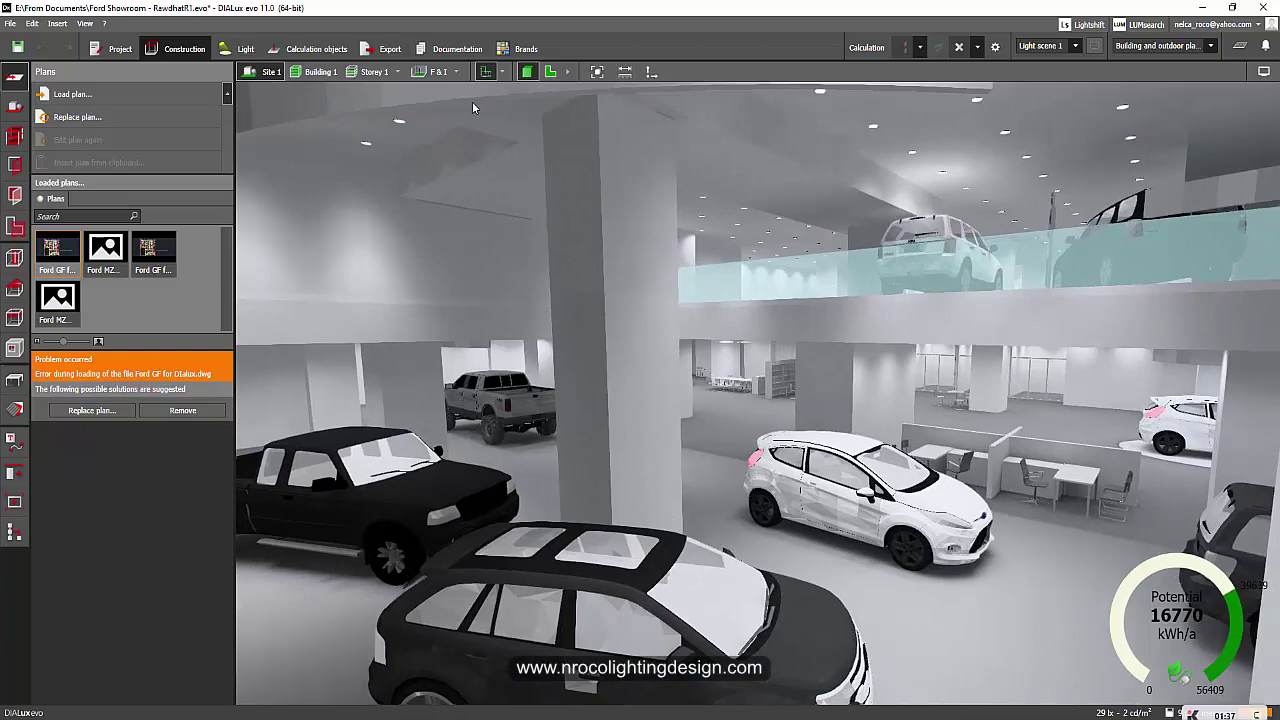
# - Inspect the showroom's glazed facade from outside in the 3D site view and switch the view to Storey 1
pyautogui.click(527, 72)
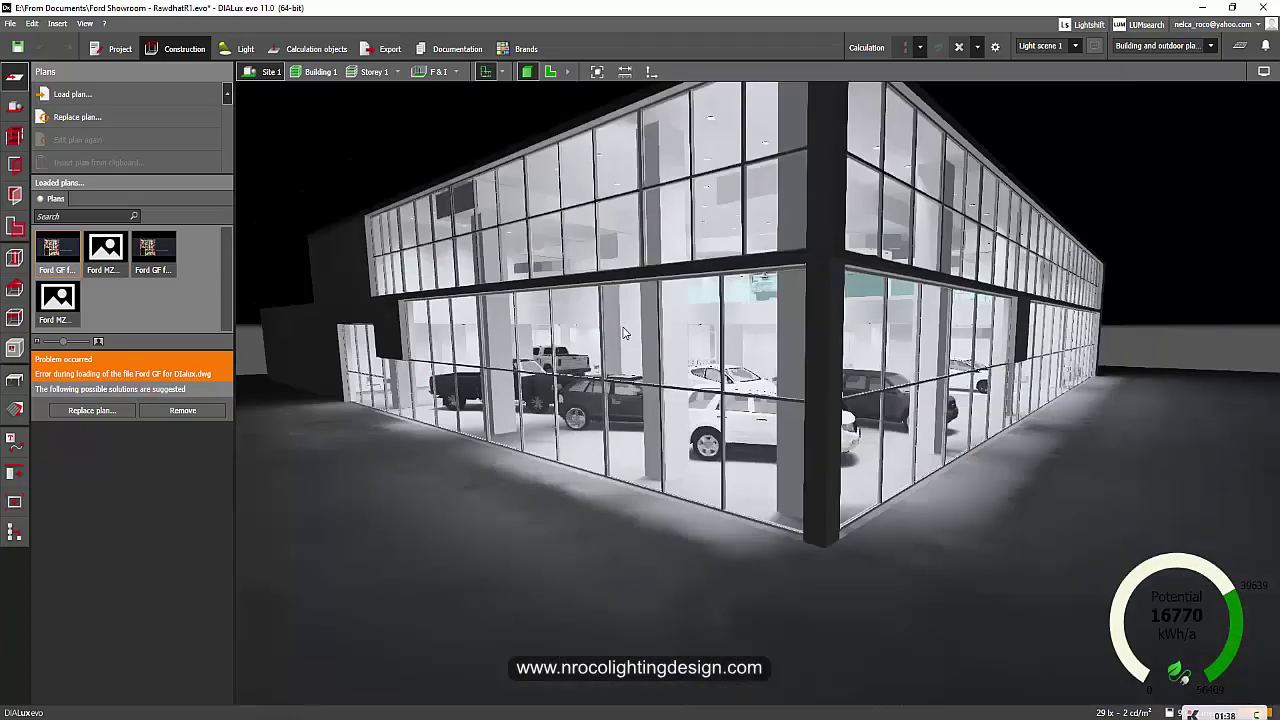
pyautogui.moveTo(723, 392); pyautogui.dragTo(750, 410, button='right')
pyautogui.scroll(3, 704, 416)
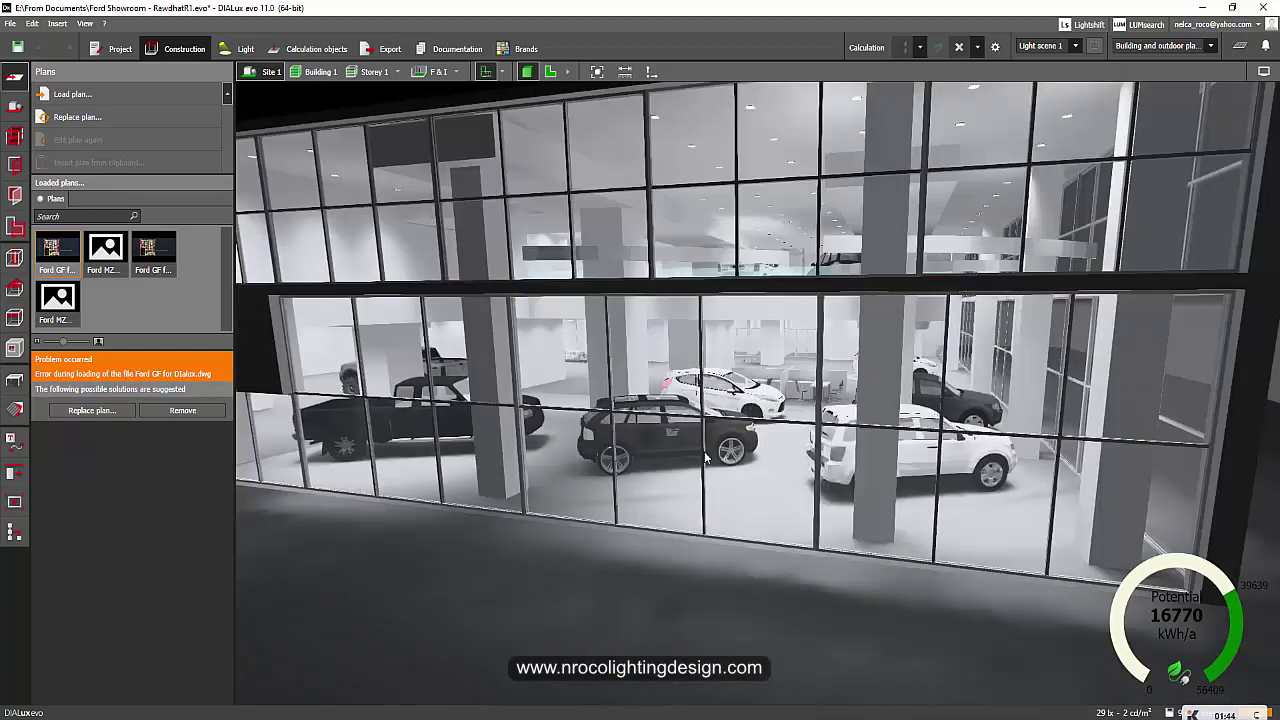
pyautogui.moveTo(704, 457); pyautogui.dragTo(764, 466, button='right')
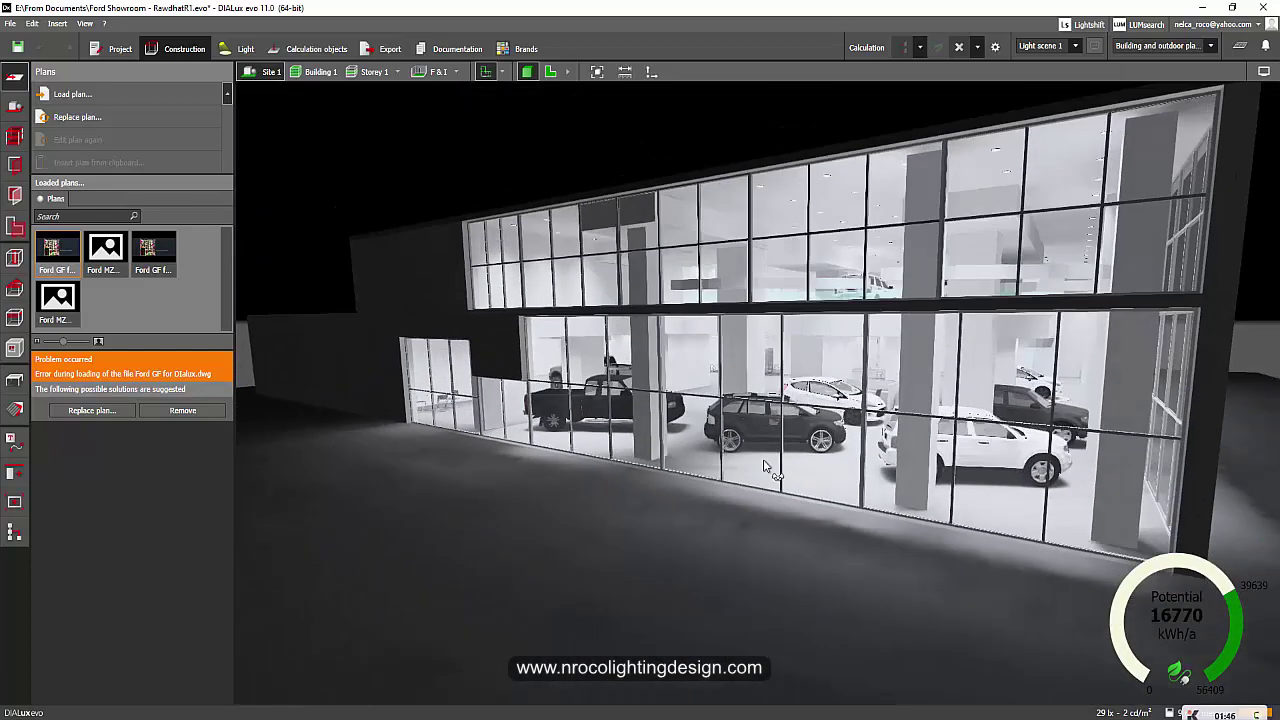
pyautogui.click(397, 72)
pyautogui.click(420, 100)
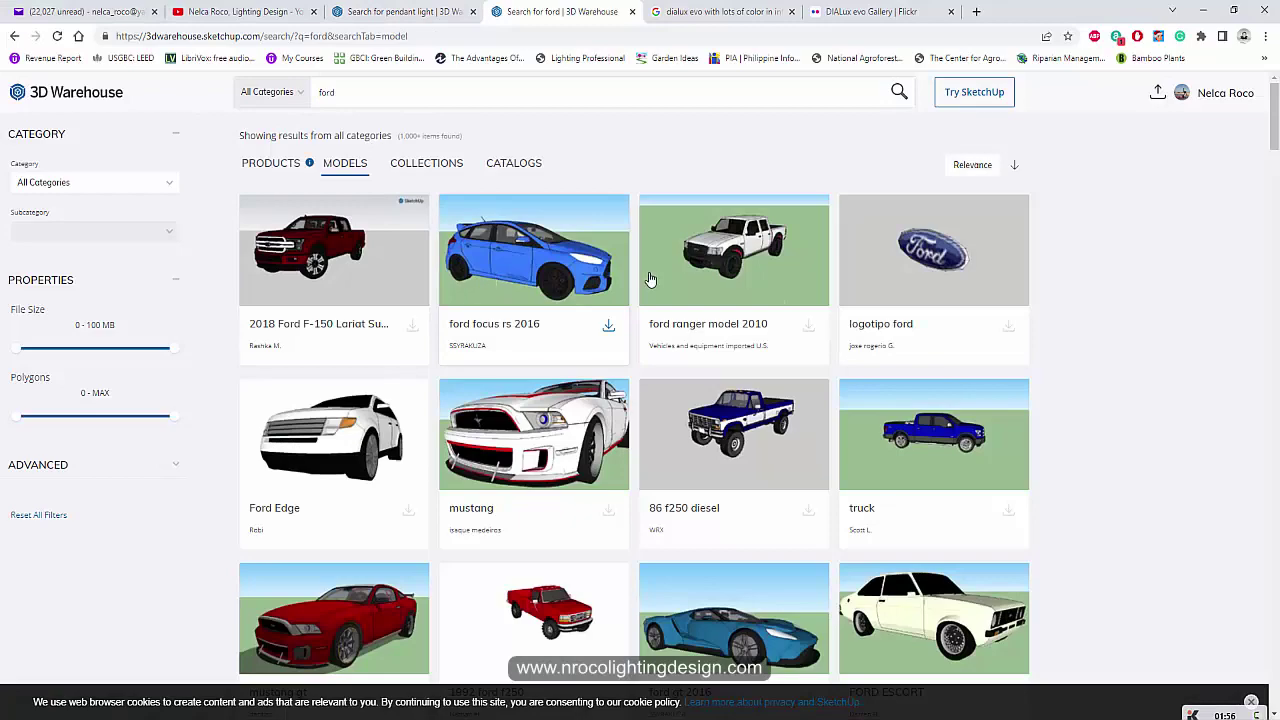
# - Browse the 3D Warehouse model results for "ford" in the web browser for suitable vehicle models
pyautogui.scroll(-2, 611, 382)
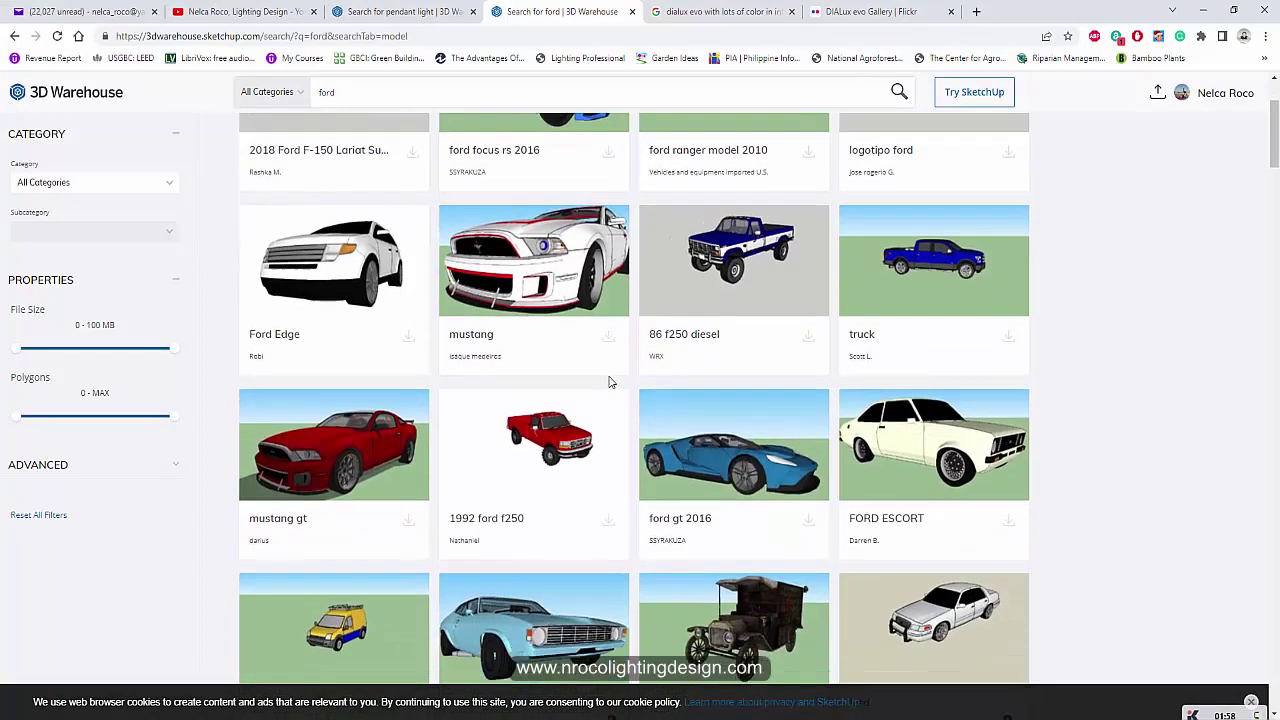
pyautogui.scroll(-8, 611, 382)
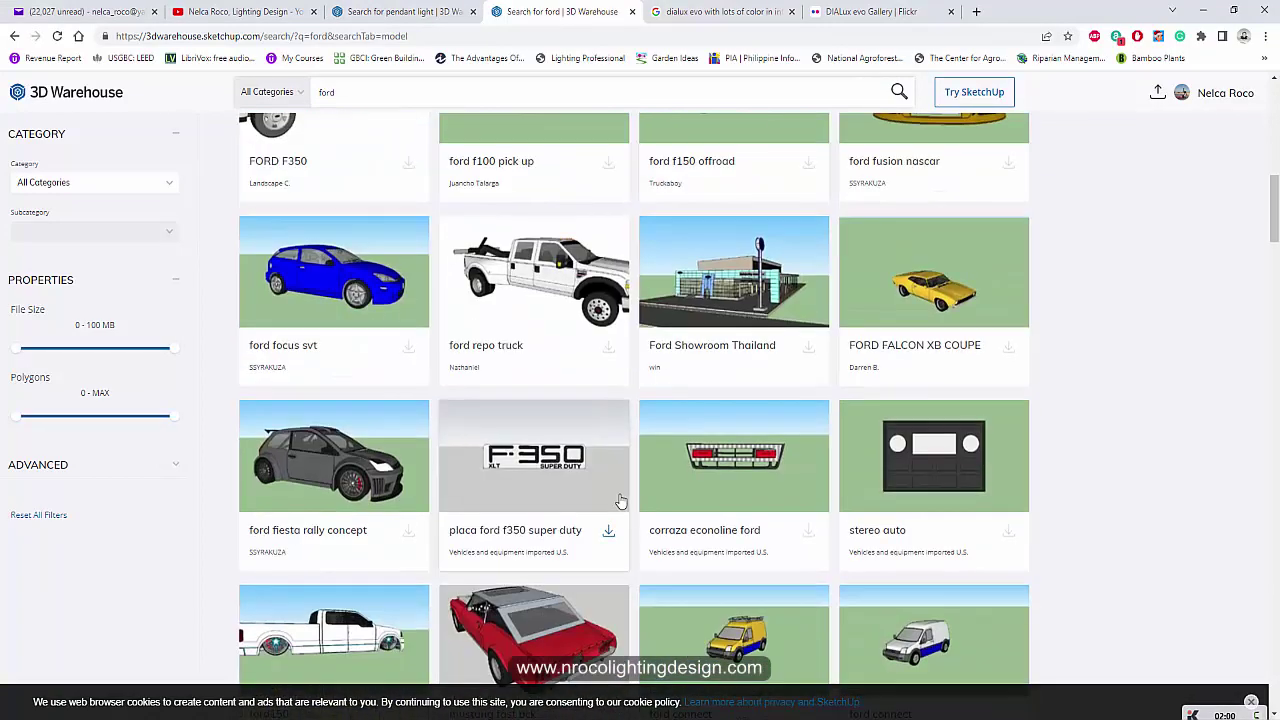
pyautogui.scroll(-2, 620, 500)
pyautogui.scroll(-3, 565, 530)
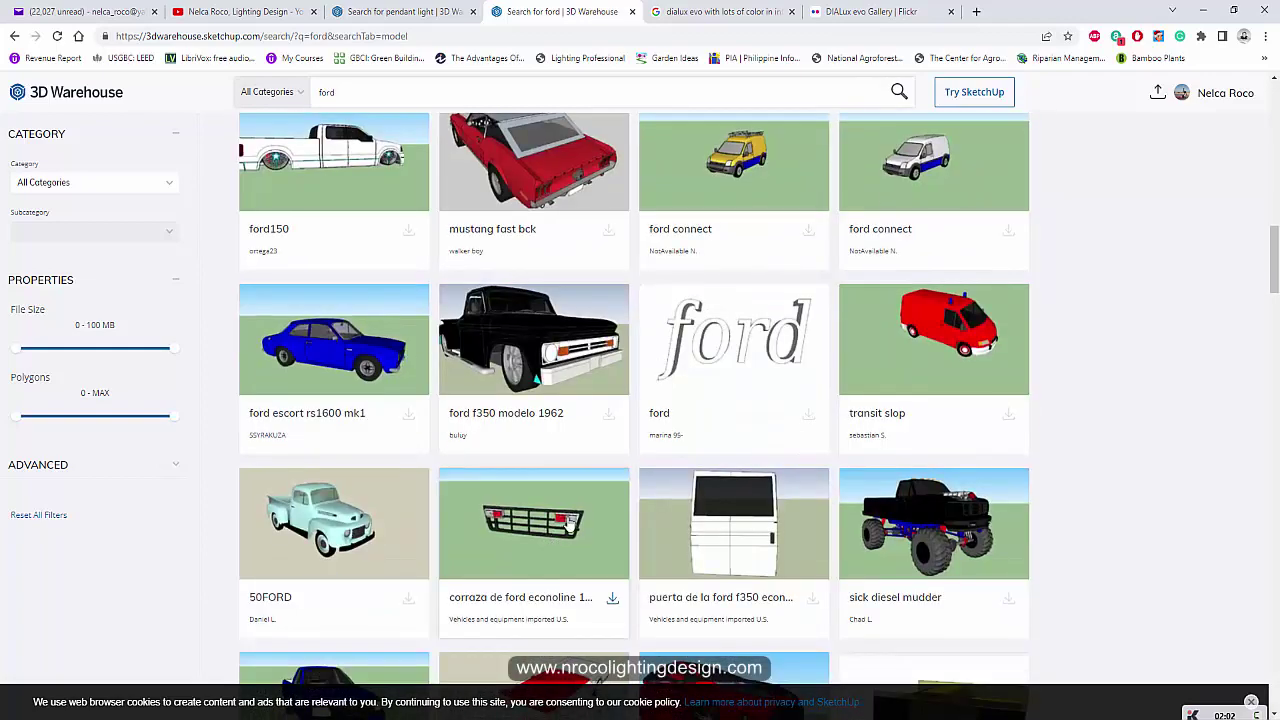
pyautogui.scroll(-3, 566, 530)
pyautogui.scroll(-4, 372, 507)
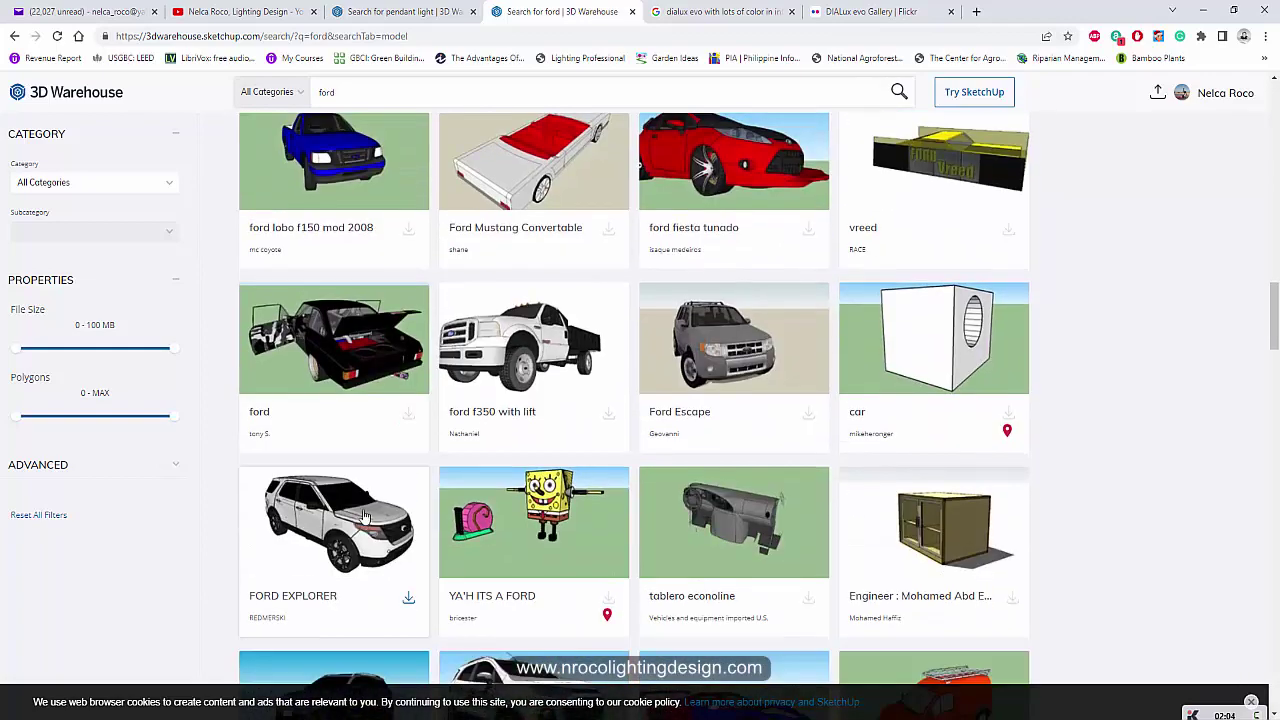
pyautogui.scroll(-2, 372, 507)
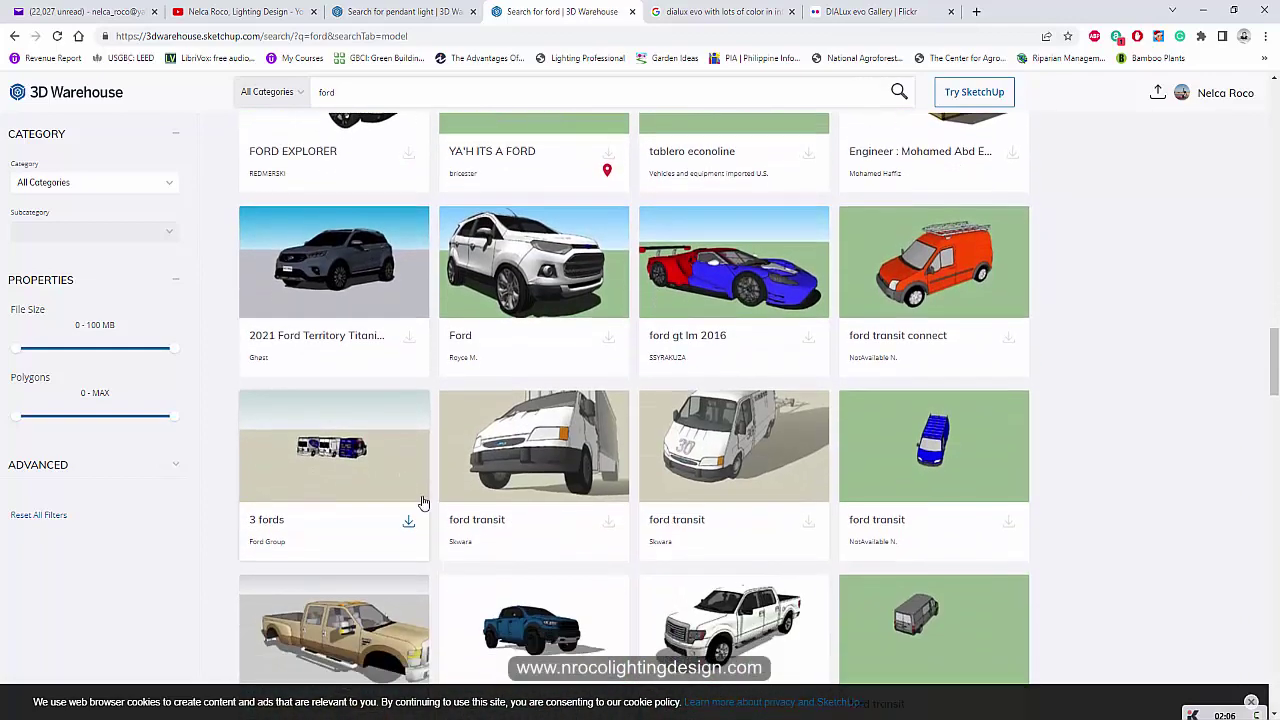
pyautogui.scroll(-3, 472, 525)
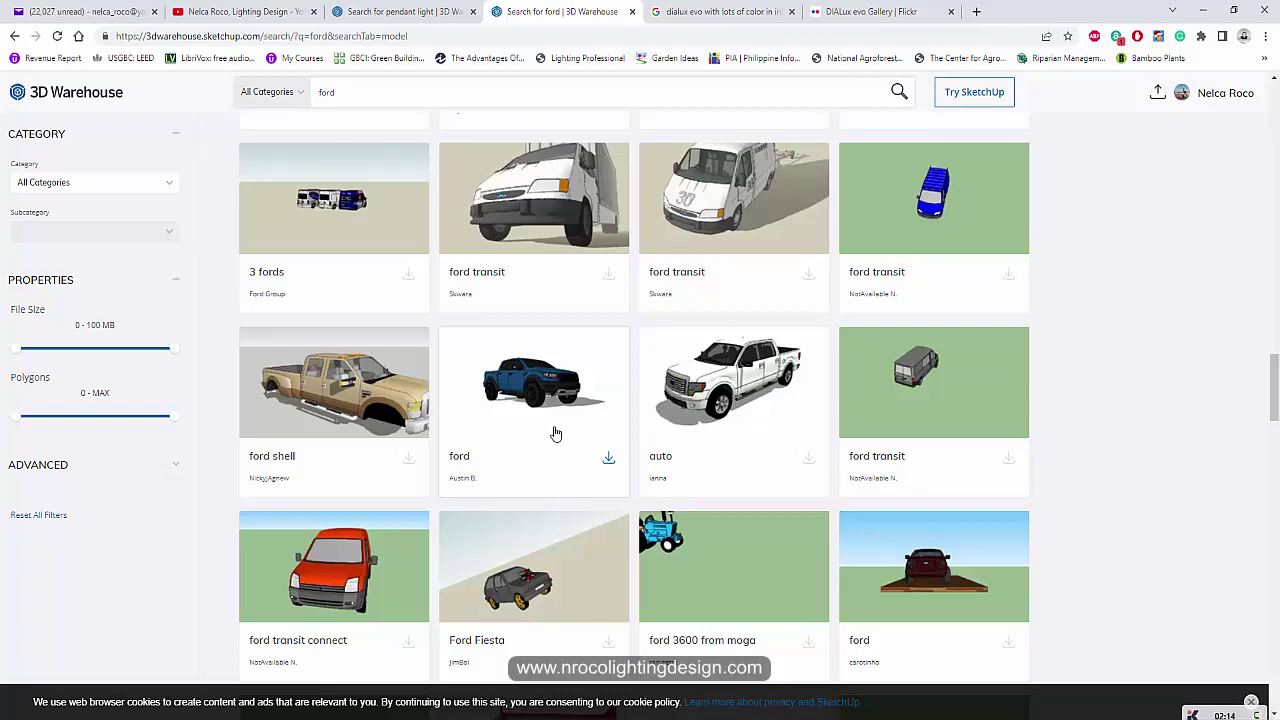
pyautogui.scroll(-3, 556, 433)
# - Switch back to the Ford Showroom project in DIALux evo and examine the arrangement of cars, columns and desks on Storey 1
pyautogui.moveTo(714, 683)
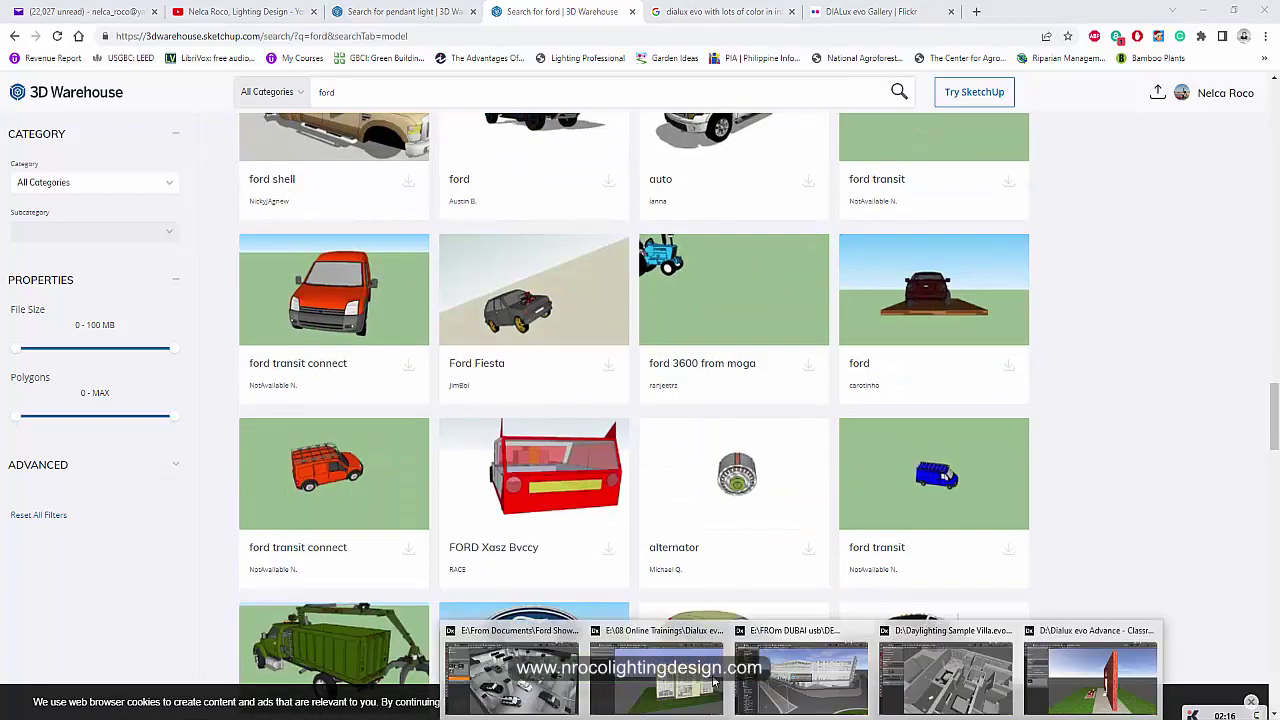
pyautogui.click(511, 678)
pyautogui.moveTo(598, 476); pyautogui.dragTo(637, 487)
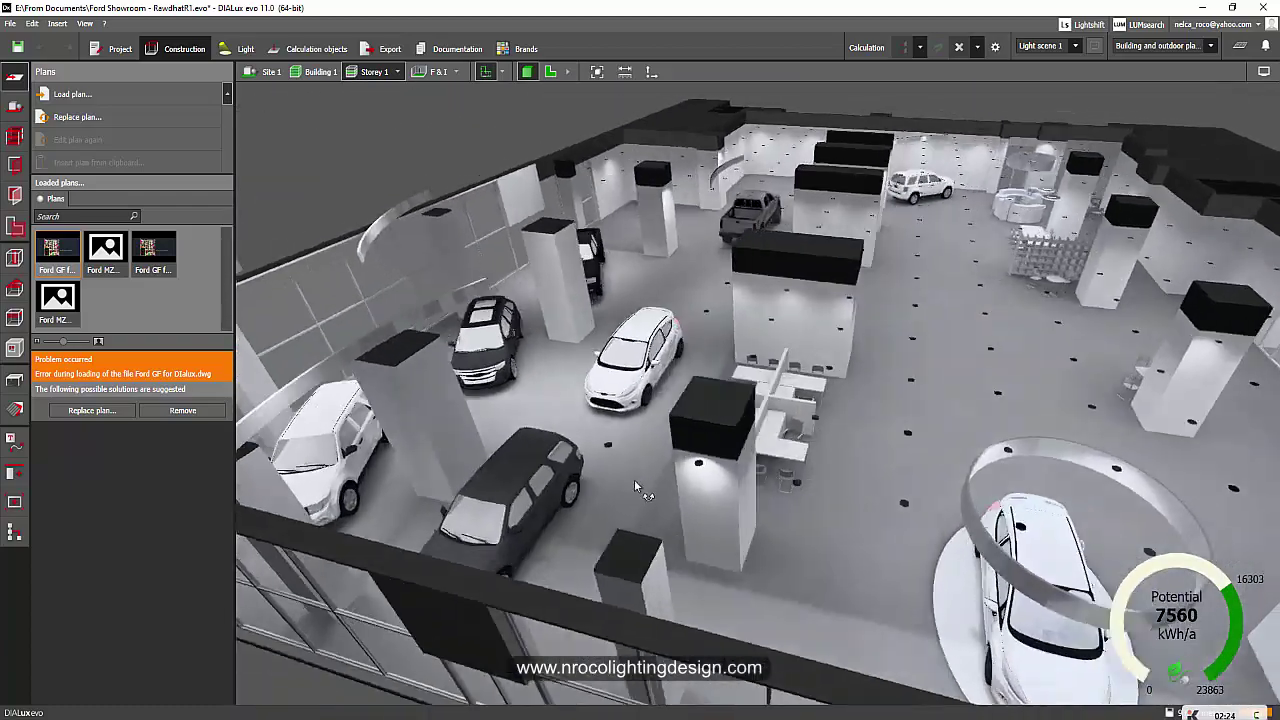
pyautogui.moveTo(637, 487); pyautogui.dragTo(600, 489, button='right')
pyautogui.scroll(5, 573, 334)
pyautogui.moveTo(763, 326); pyautogui.dragTo(886, 485, button='right')
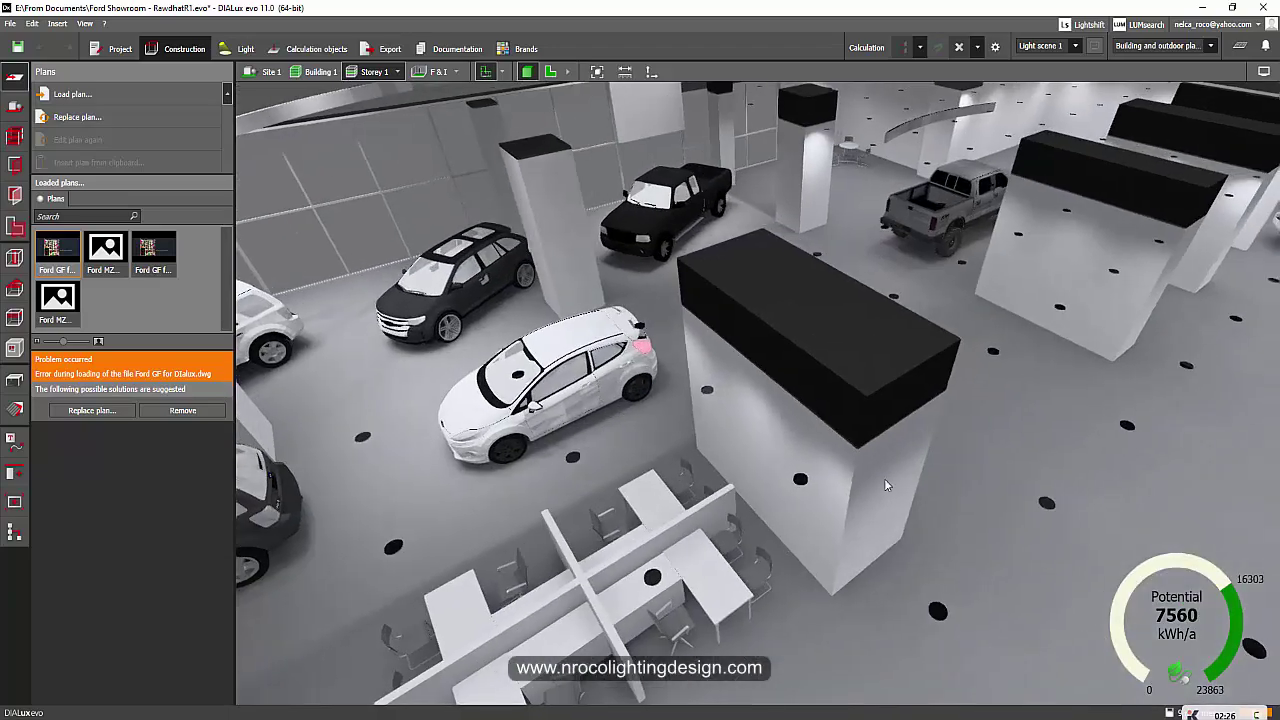
pyautogui.moveTo(884, 485)
pyautogui.mouseDown()
pyautogui.moveTo(826, 517)
pyautogui.moveTo(918, 466)
pyautogui.moveTo(737, 432)
pyautogui.moveTo(746, 410)
pyautogui.moveTo(892, 422)
pyautogui.moveTo(796, 410)
pyautogui.moveTo(794, 386)
pyautogui.moveTo(757, 409)
pyautogui.moveTo(908, 447)
pyautogui.mouseUp()
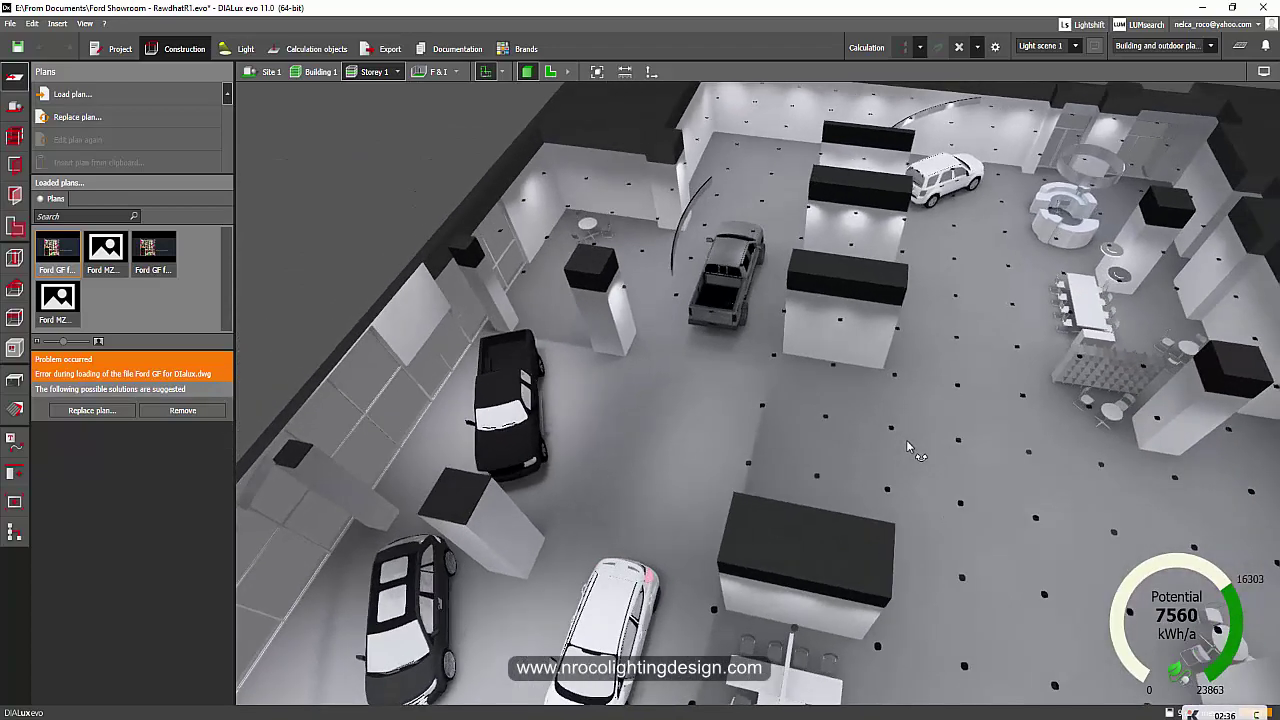
pyautogui.moveTo(908, 447); pyautogui.dragTo(789, 402, button='middle')
pyautogui.scroll(-3, 791, 410)
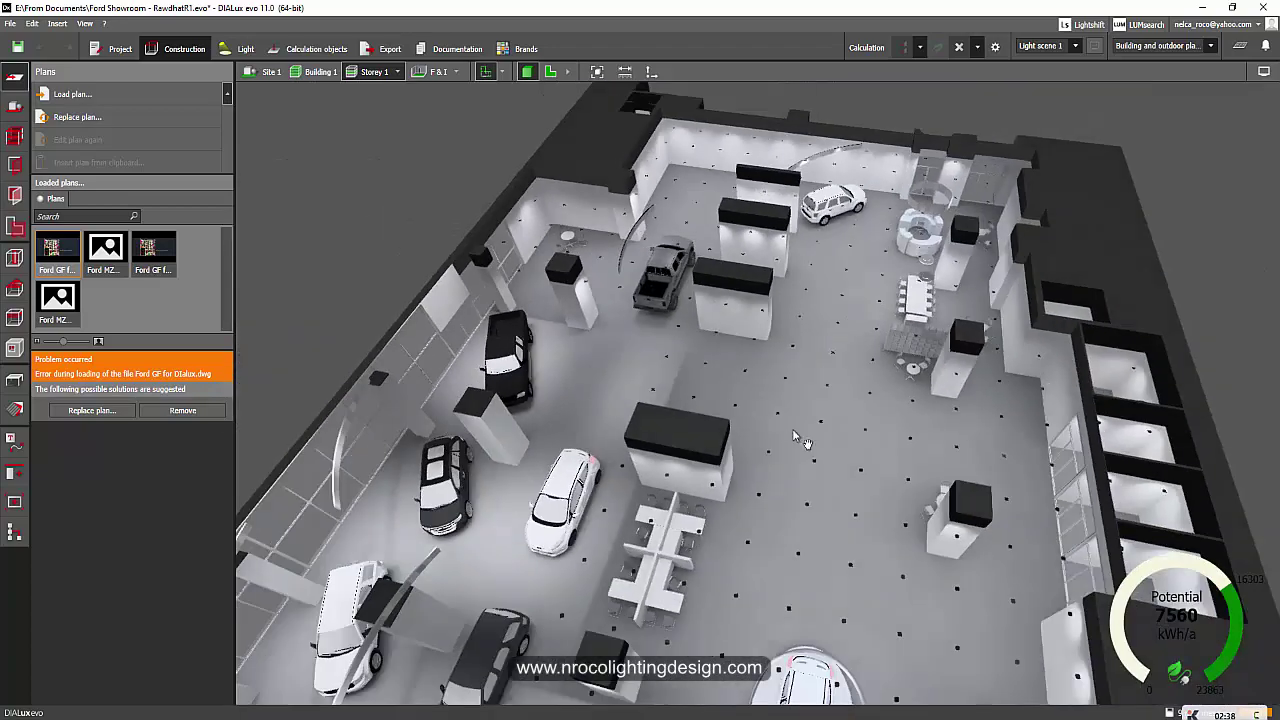
pyautogui.moveTo(793, 437); pyautogui.dragTo(811, 487)
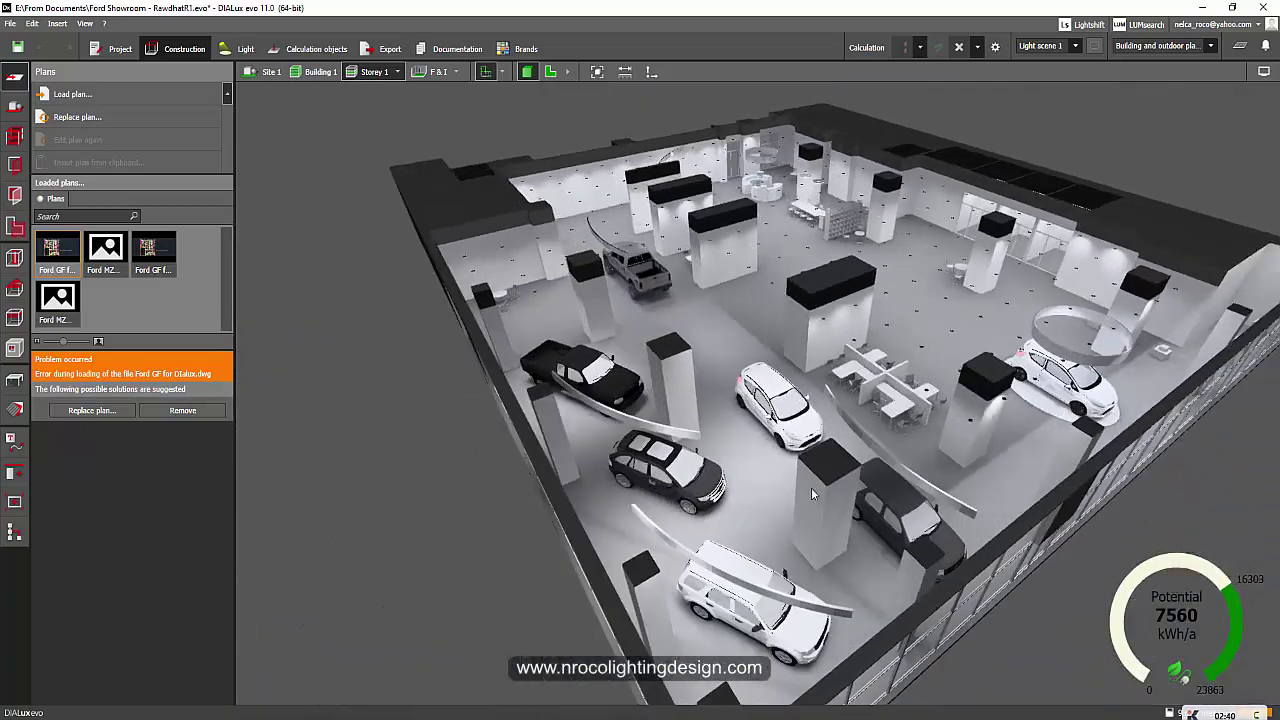
pyautogui.scroll(3, 790, 460)
pyautogui.moveTo(624, 396); pyautogui.dragTo(444, 277)
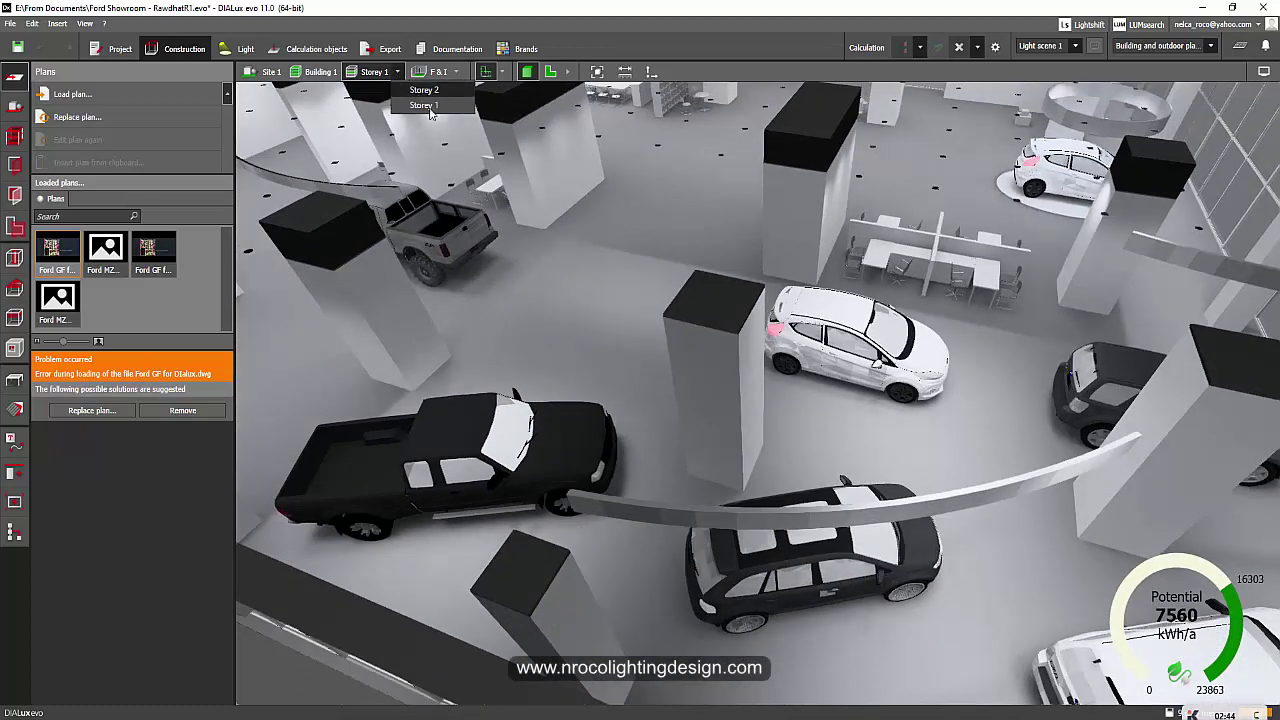
# - Display Storey 2 and inspect the cars placed behind its glass railing
pyautogui.click(424, 90)
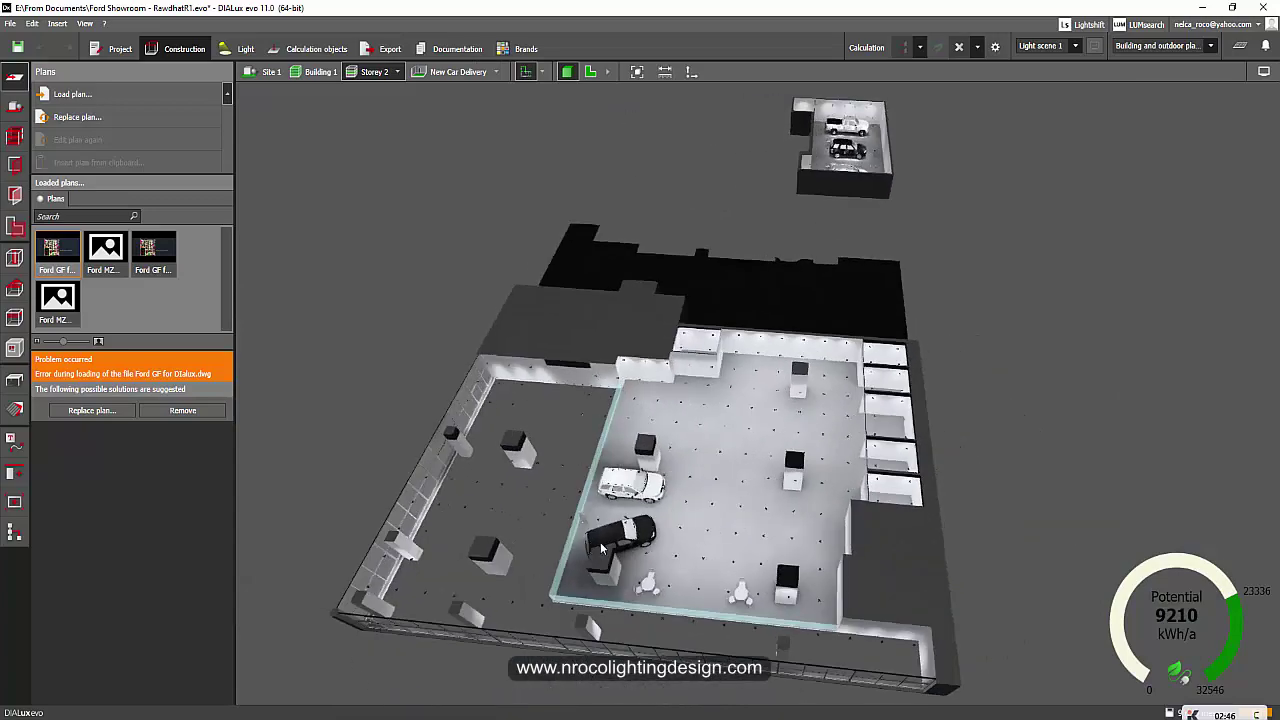
pyautogui.scroll(4, 601, 547)
pyautogui.moveTo(697, 516); pyautogui.dragTo(760, 522, button='right')
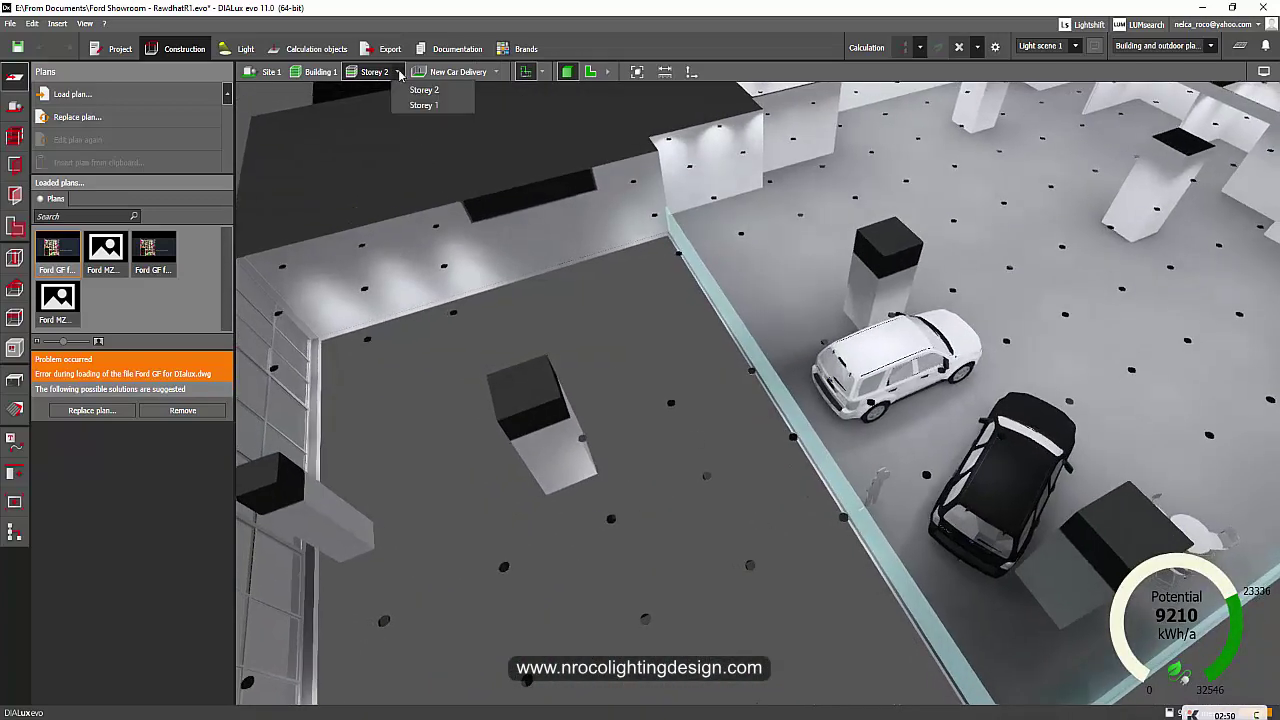
# - Display Storey 1 again and examine the parked cars and columns near the glazed facade from above
pyautogui.click(416, 105)
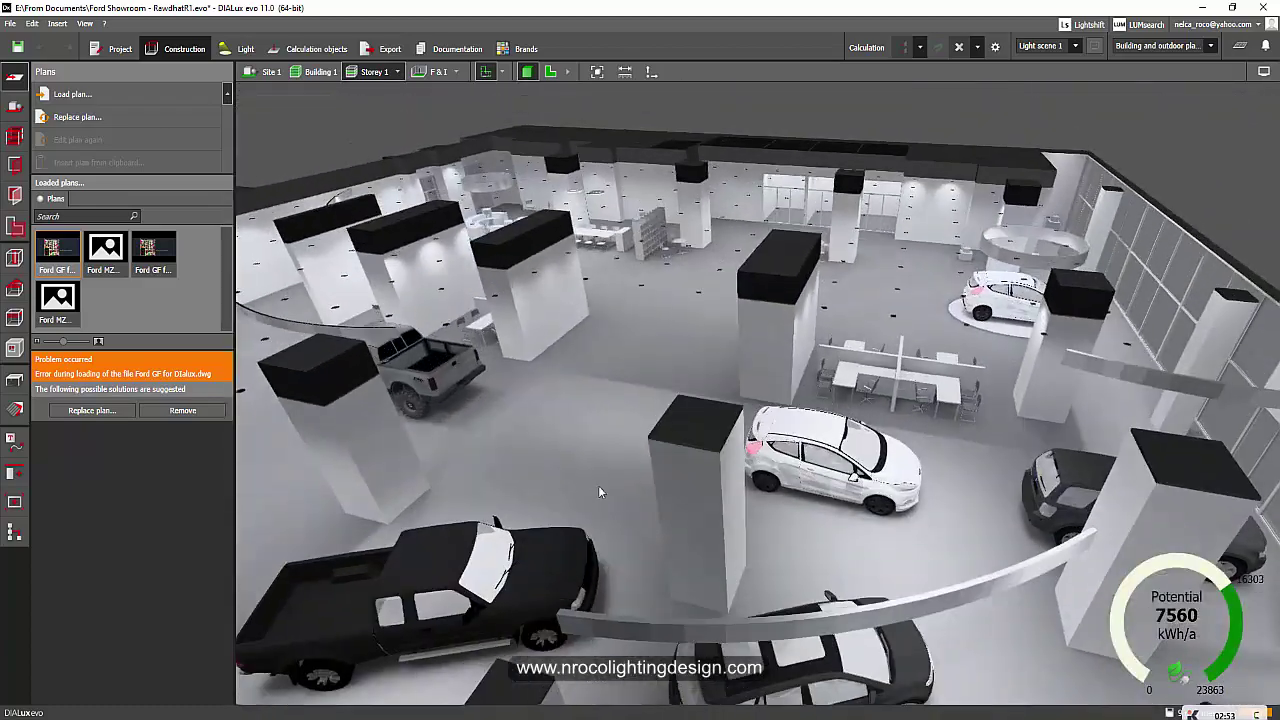
pyautogui.scroll(4, 622, 490)
pyautogui.moveTo(634, 490); pyautogui.dragTo(653, 560, button='right')
pyautogui.scroll(-4, 481, 467)
pyautogui.moveTo(653, 560); pyautogui.dragTo(663, 443, button='middle')
pyautogui.moveTo(663, 443); pyautogui.dragTo(662, 525, button='right')
pyautogui.moveTo(662, 528); pyautogui.dragTo(658, 572)
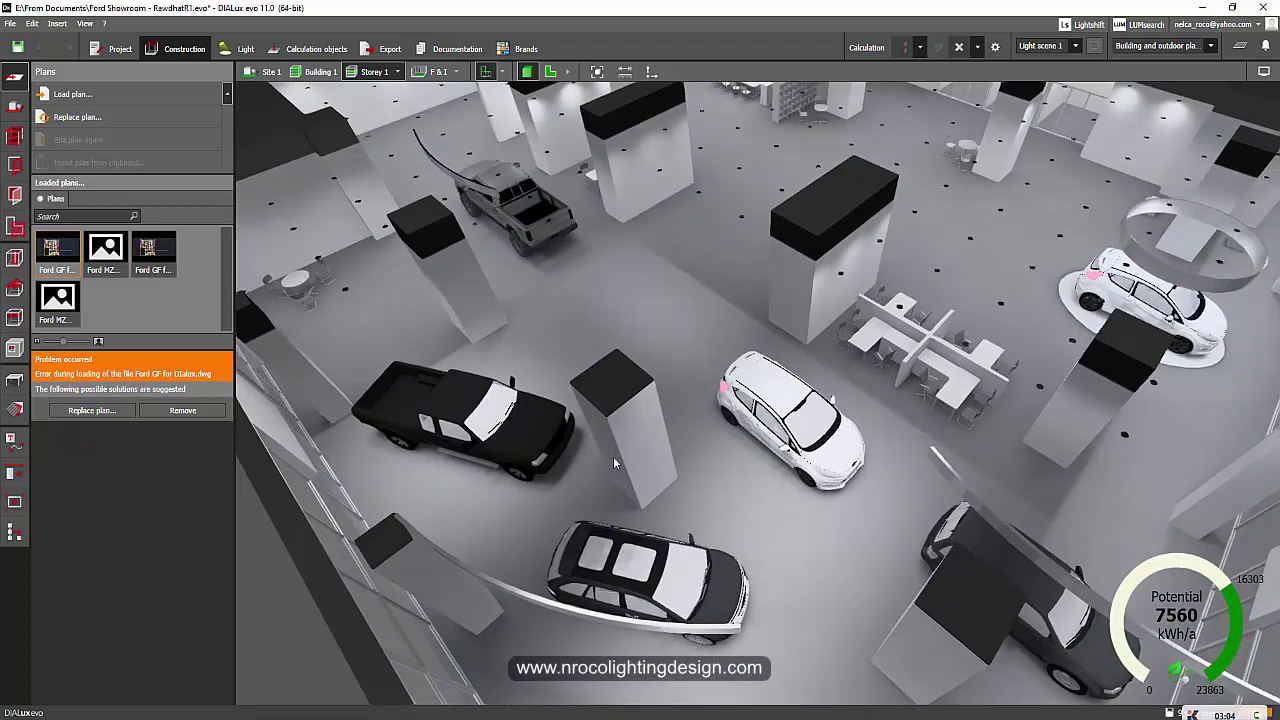
pyautogui.moveTo(613, 456); pyautogui.dragTo(559, 441, button='middle')
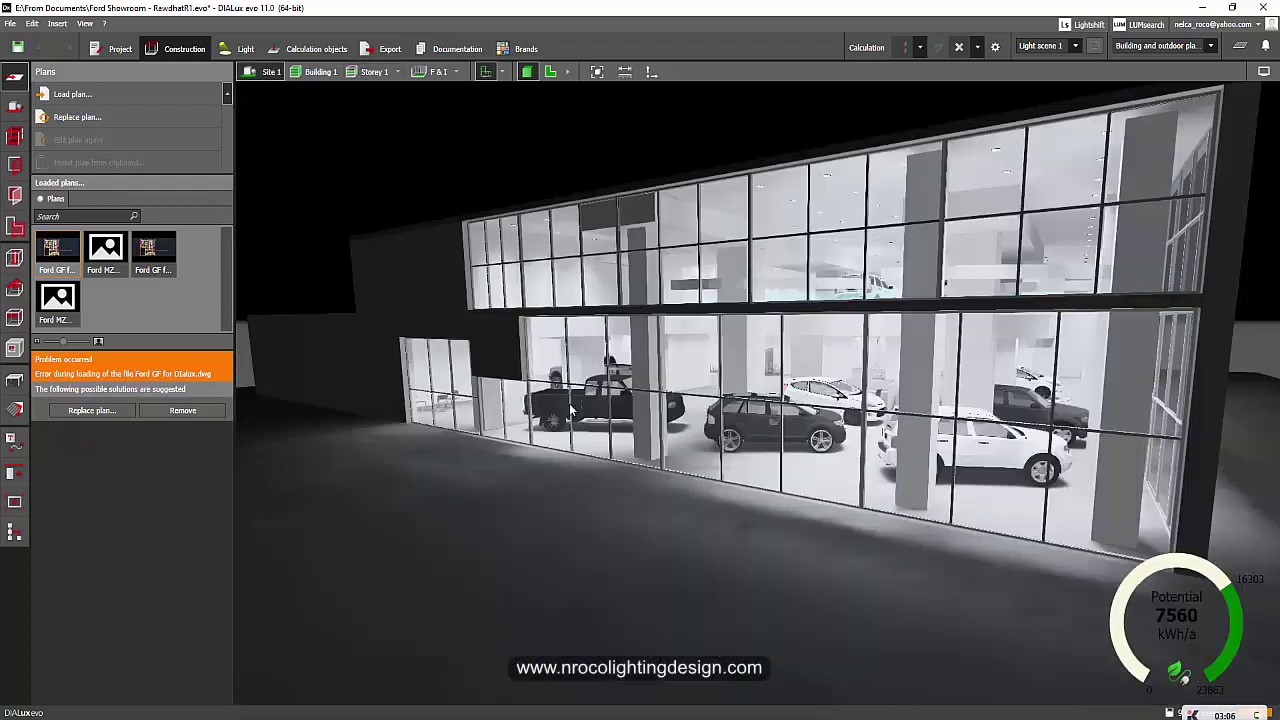
# - Explore the showroom interior in the whole-site 3D view, covering the ground-floor cars, workstations and glass-railed upper floor
pyautogui.scroll(10, 676, 403)
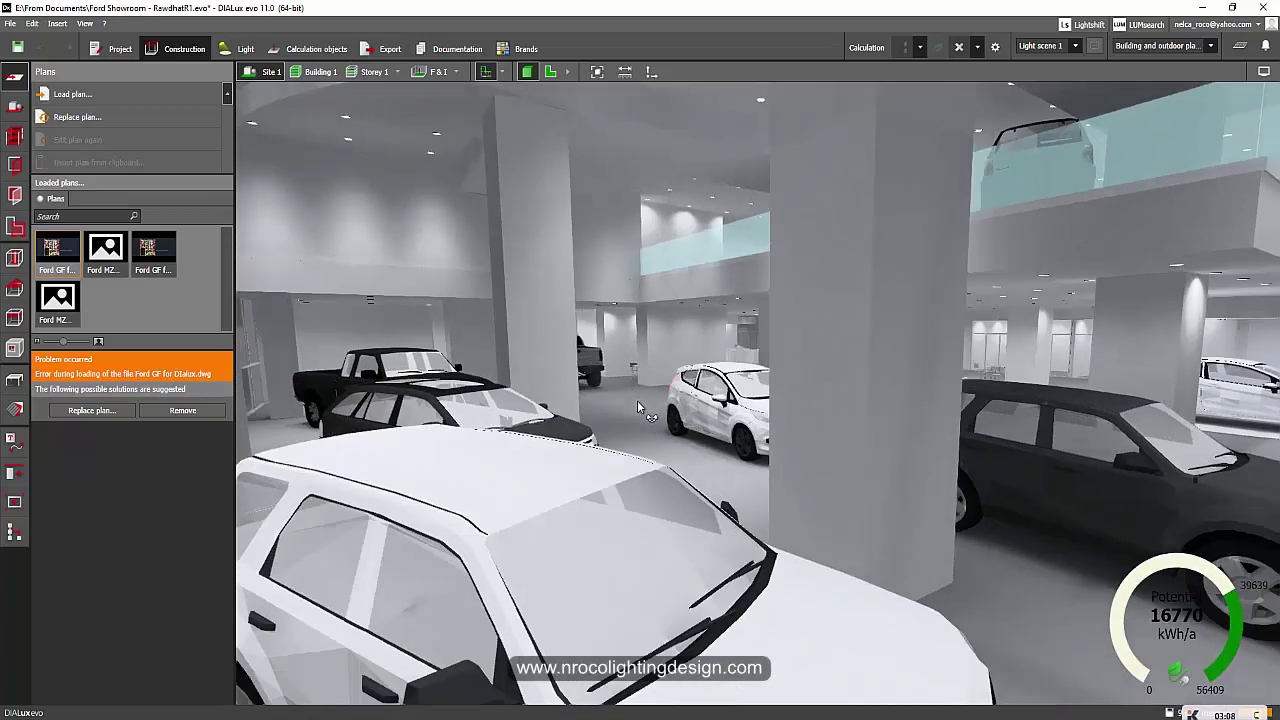
pyautogui.moveTo(640, 408); pyautogui.dragTo(645, 405)
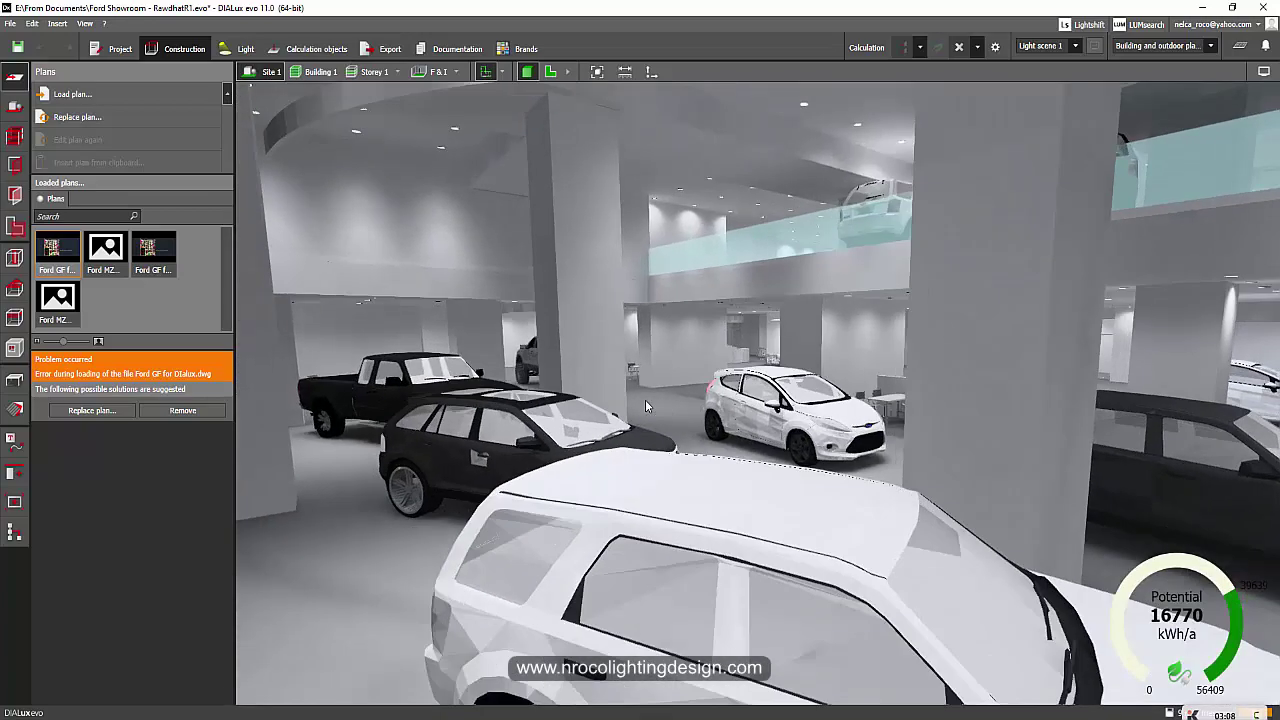
pyautogui.scroll(-5, 680, 381)
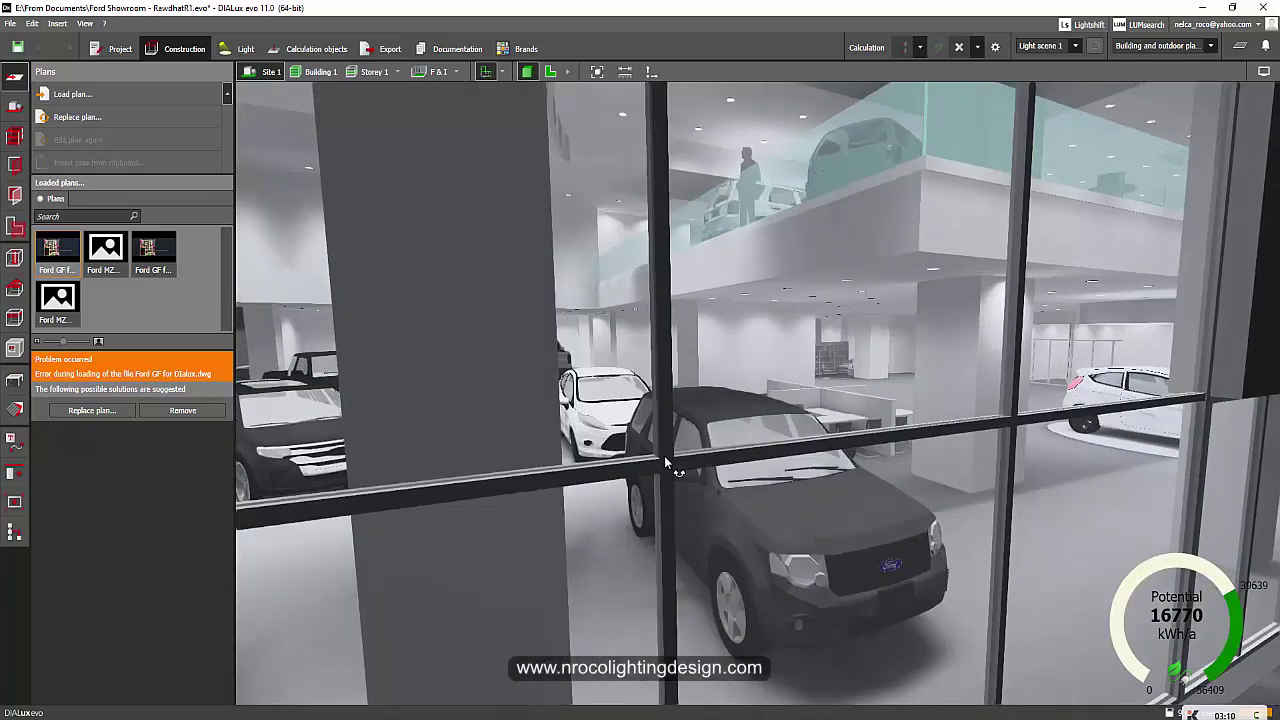
pyautogui.scroll(5, 677, 386)
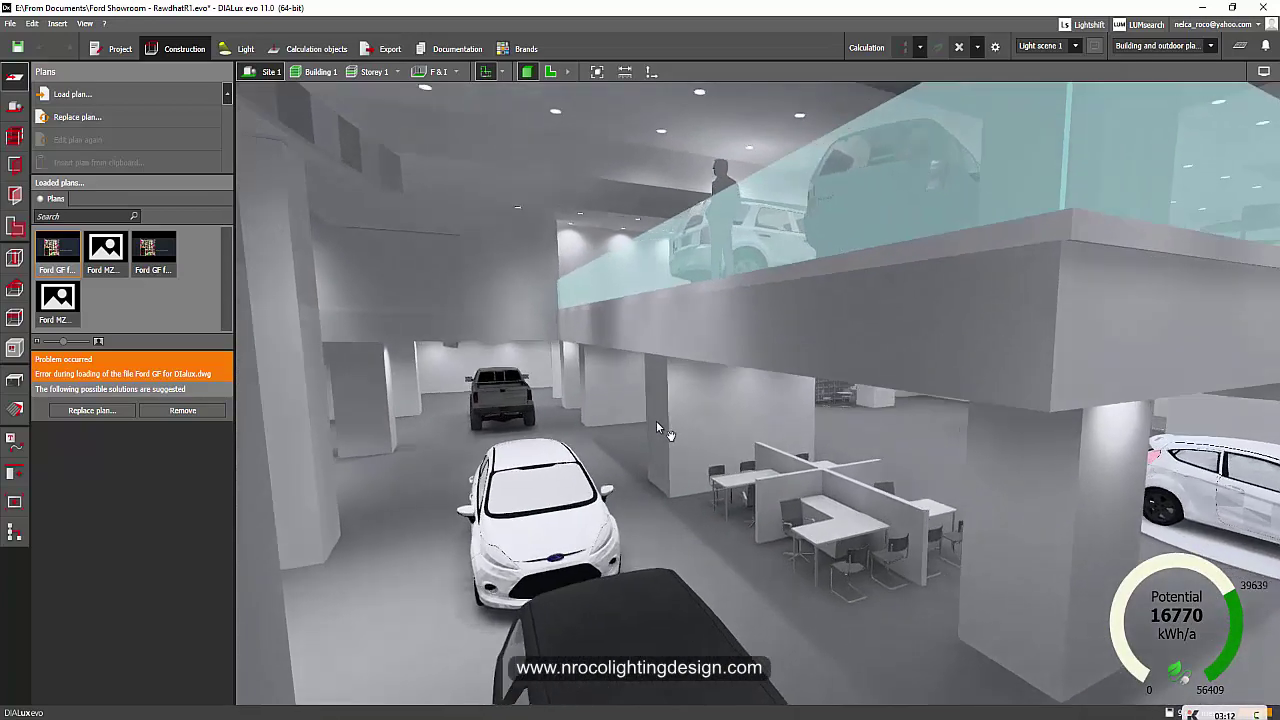
pyautogui.scroll(2, 657, 414)
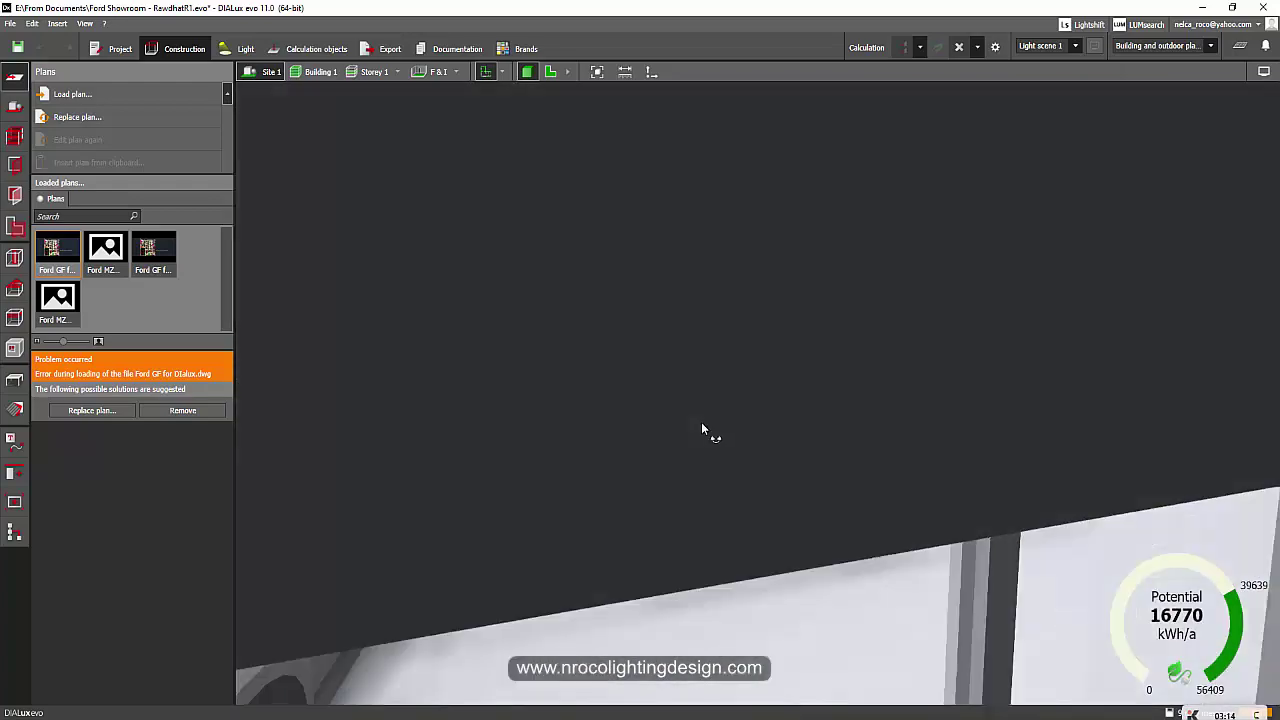
pyautogui.scroll(-2, 715, 428)
pyautogui.moveTo(720, 426); pyautogui.dragTo(746, 427, button='right')
pyautogui.moveTo(746, 427); pyautogui.dragTo(804, 442, button='middle')
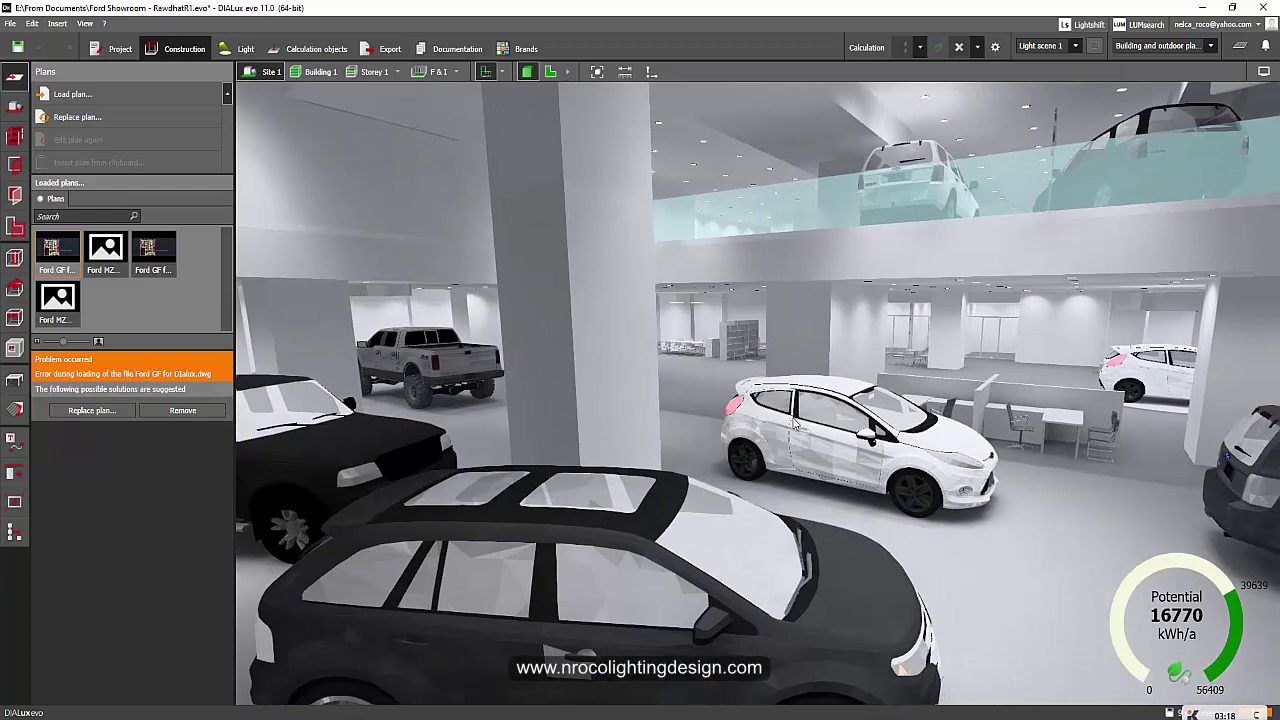
# - Inspect the lit showroom and its cars through the glass facade from outside the building
pyautogui.scroll(-5, 766, 521)
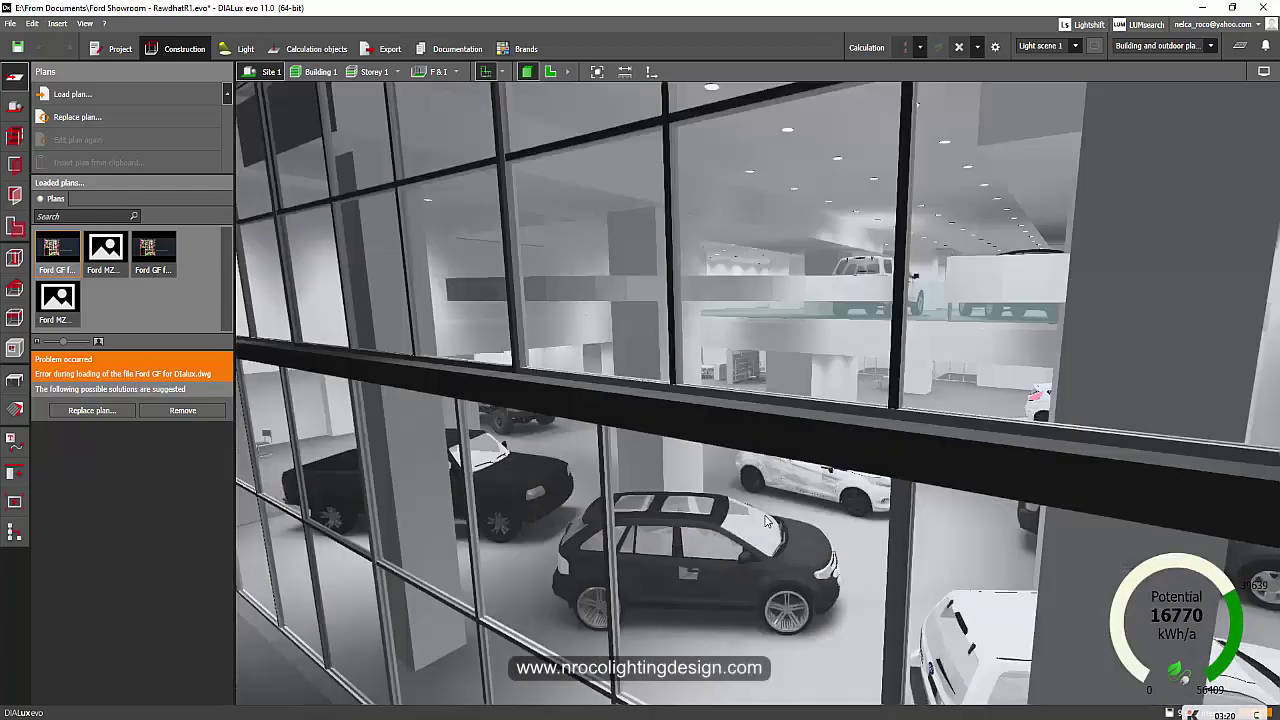
pyautogui.moveTo(593, 557); pyautogui.dragTo(705, 589, button='right')
pyautogui.scroll(-5, 705, 595)
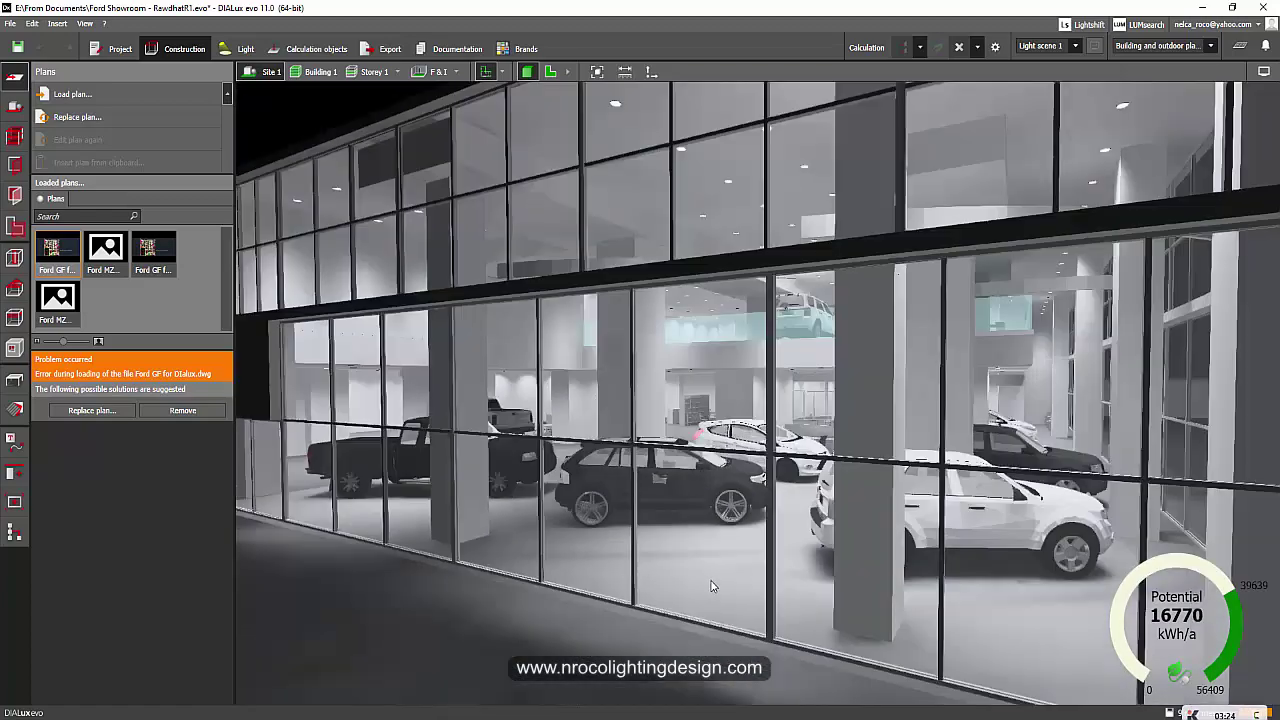
pyautogui.moveTo(743, 612); pyautogui.dragTo(686, 596, button='right')
pyautogui.scroll(2, 727, 547)
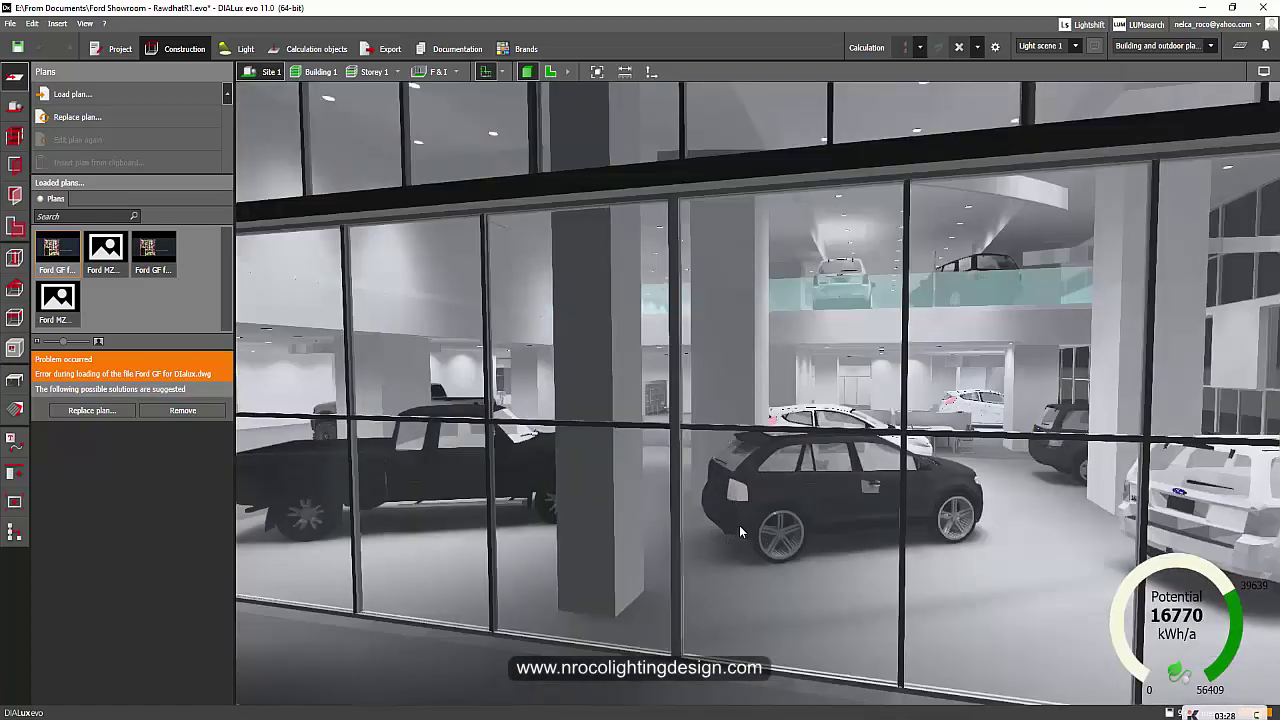
pyautogui.scroll(-4, 741, 540)
pyautogui.scroll(4, 744, 550)
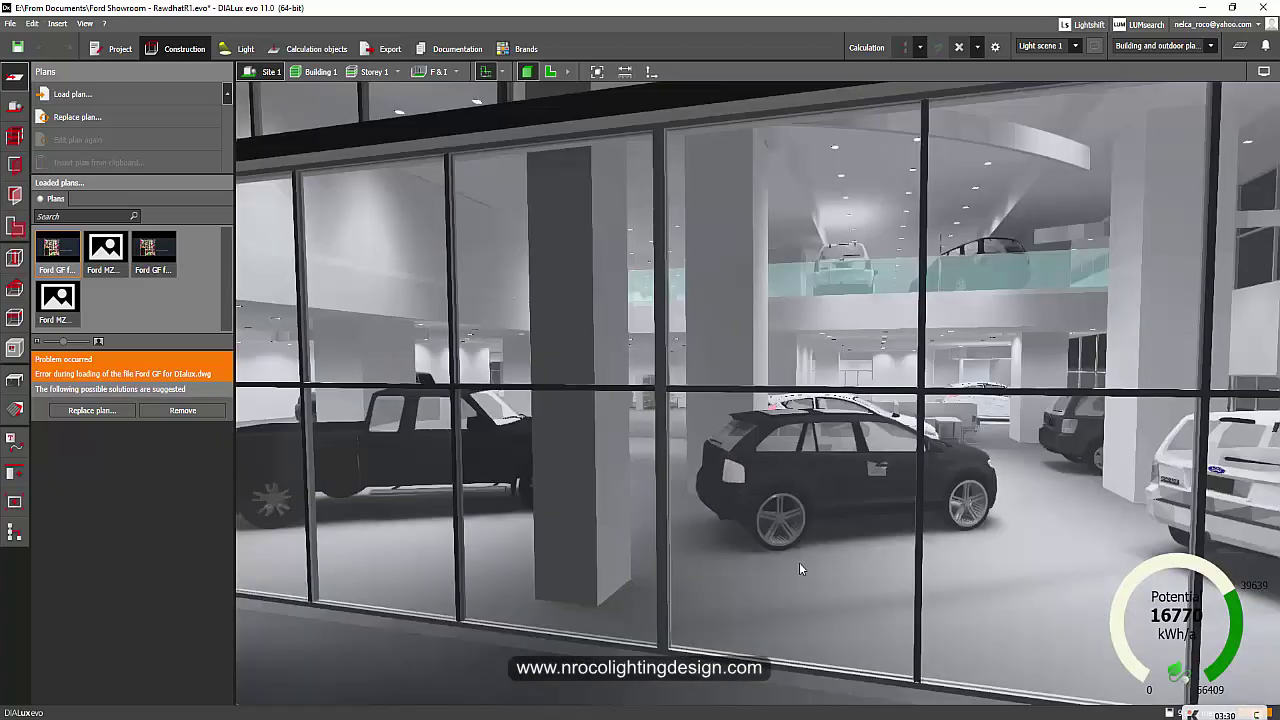
# - Examine the showroom interior at close range, covering the ground-floor cars, the workstations and the cars behind the upper glass railing
pyautogui.moveTo(799, 563); pyautogui.dragTo(777, 567, button='right')
pyautogui.scroll(3, 698, 350)
pyautogui.scroll(-1, 710, 334)
pyautogui.moveTo(712, 332); pyautogui.dragTo(698, 307, button='right')
pyautogui.scroll(3, 725, 379)
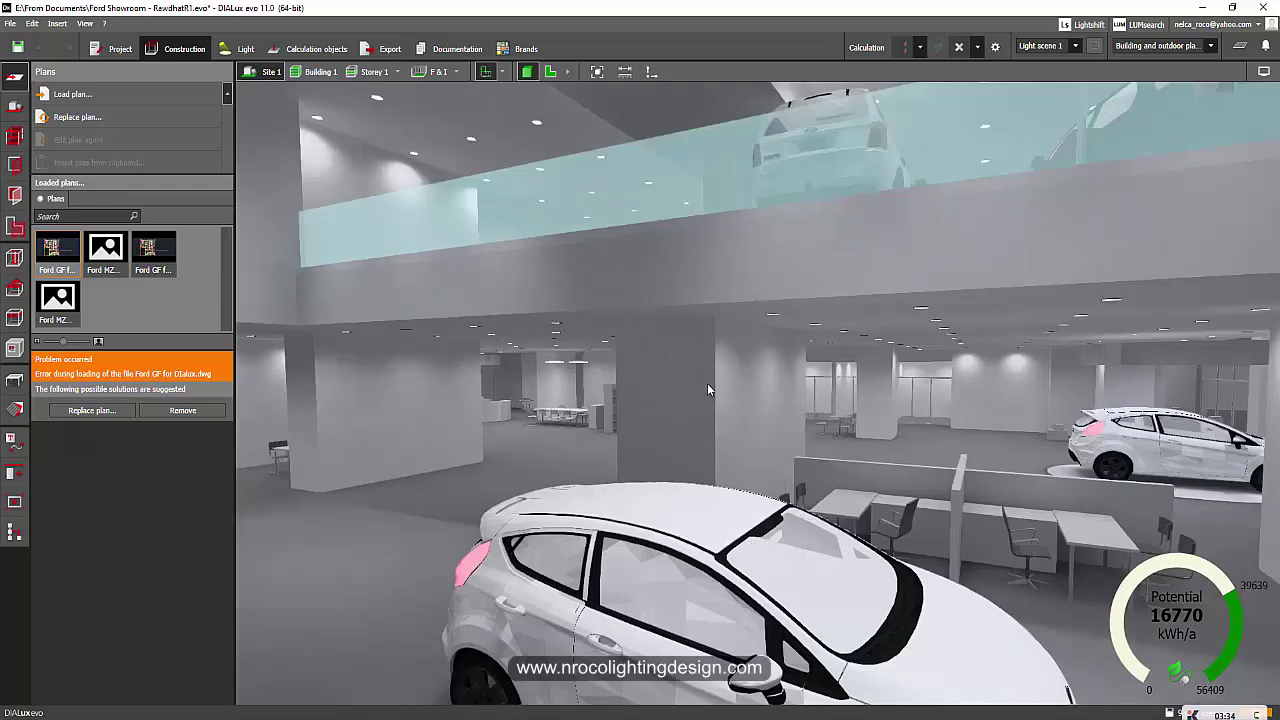
pyautogui.scroll(-3, 707, 384)
pyautogui.moveTo(720, 420); pyautogui.dragTo(720, 405, button='middle')
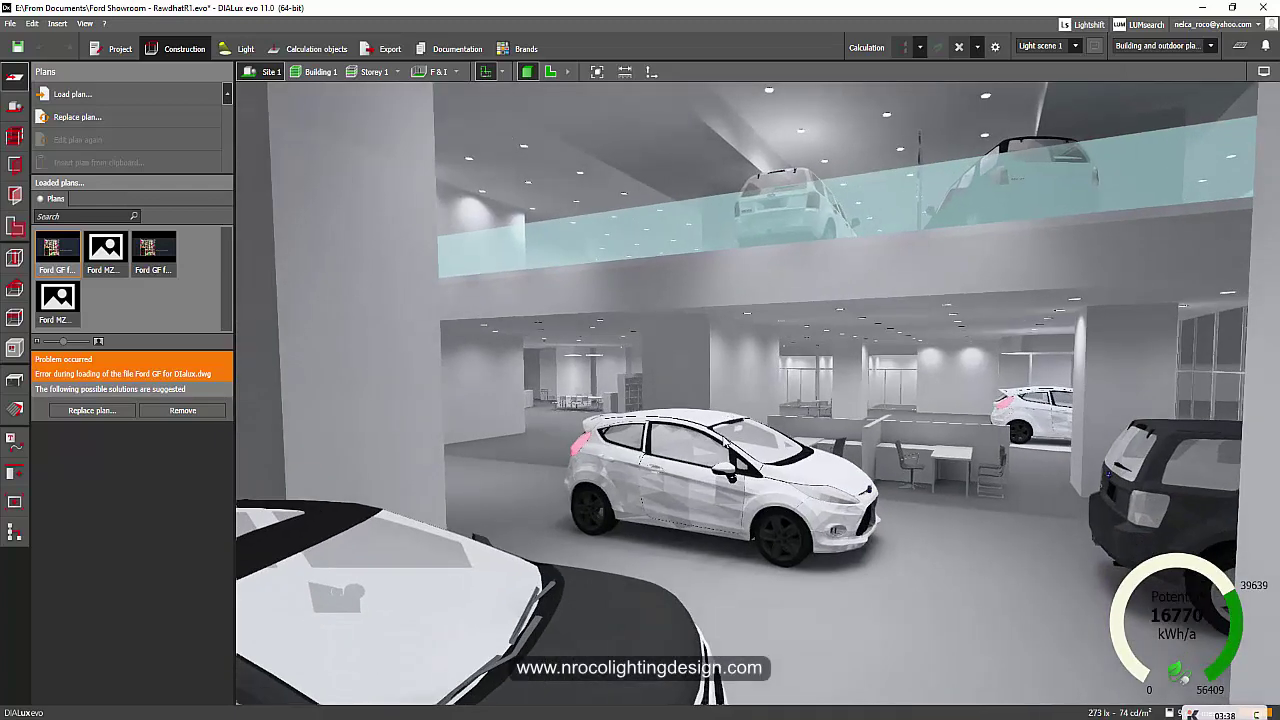
# - Inspect the whole lit building from outside at several angles, including the glazed corner and the cars visible through both facades
pyautogui.scroll(-8, 710, 475)
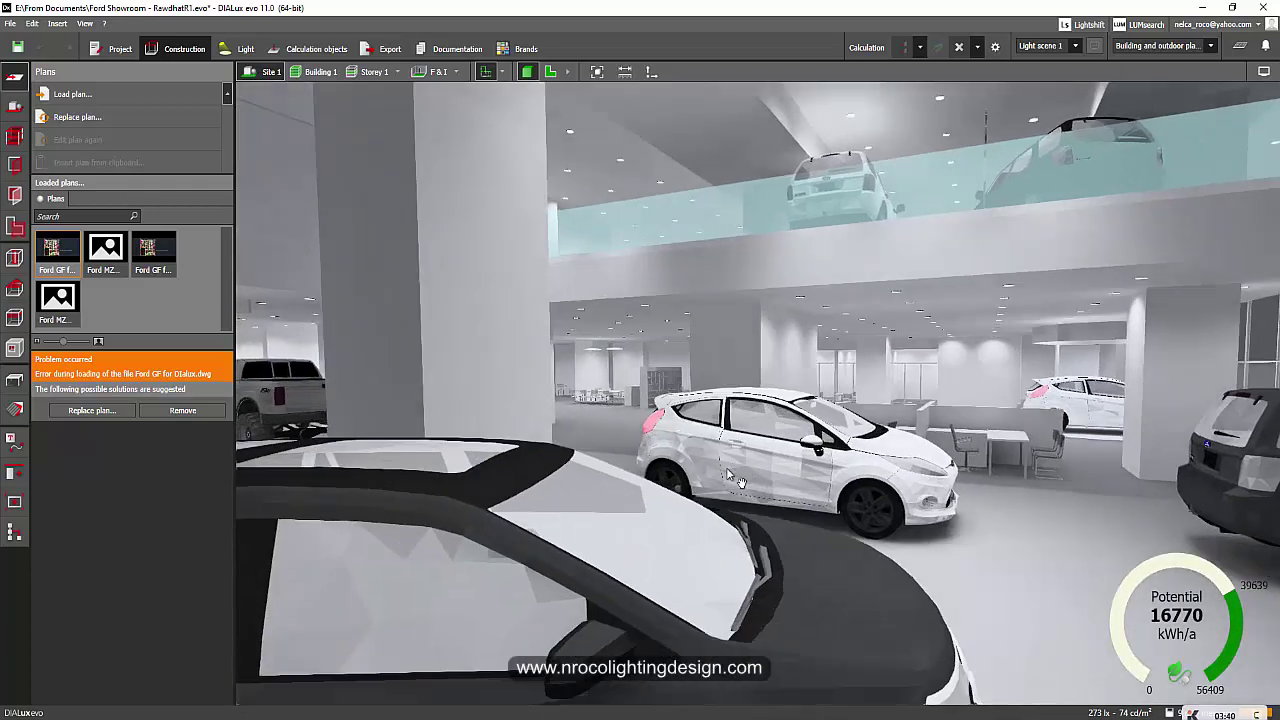
pyautogui.scroll(-5, 726, 503)
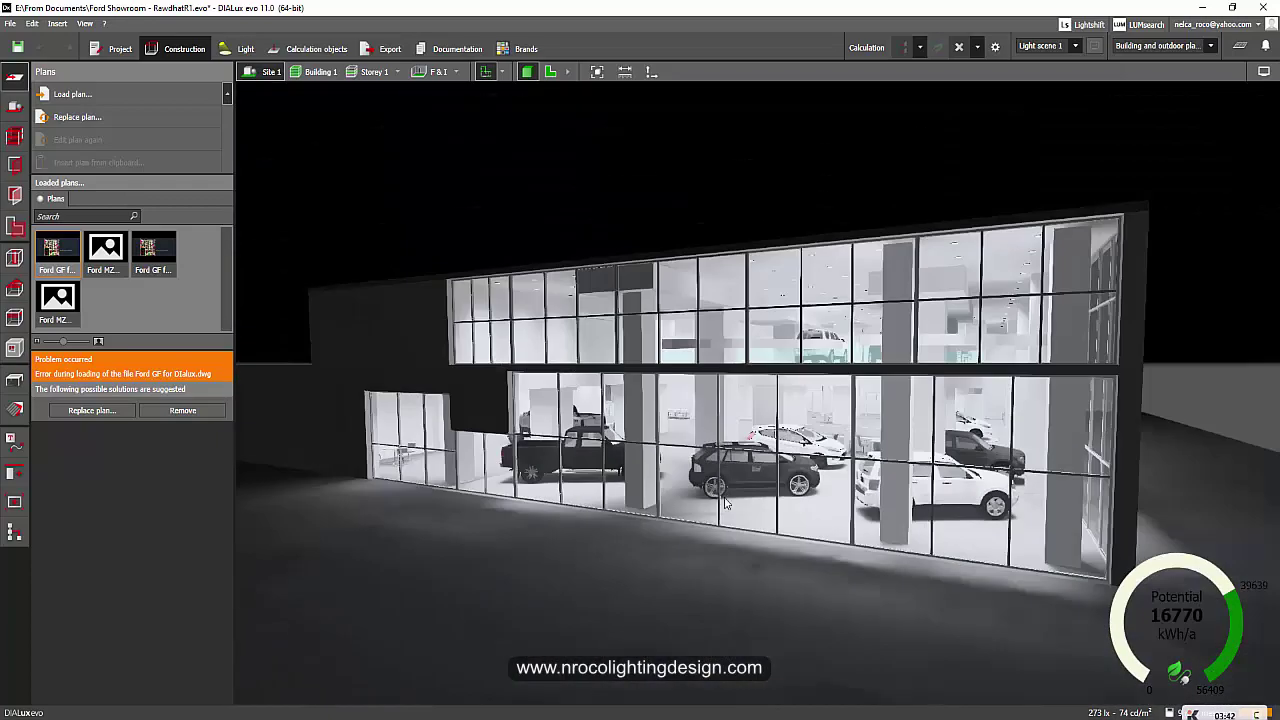
pyautogui.moveTo(615, 519); pyautogui.dragTo(575, 520, button='middle')
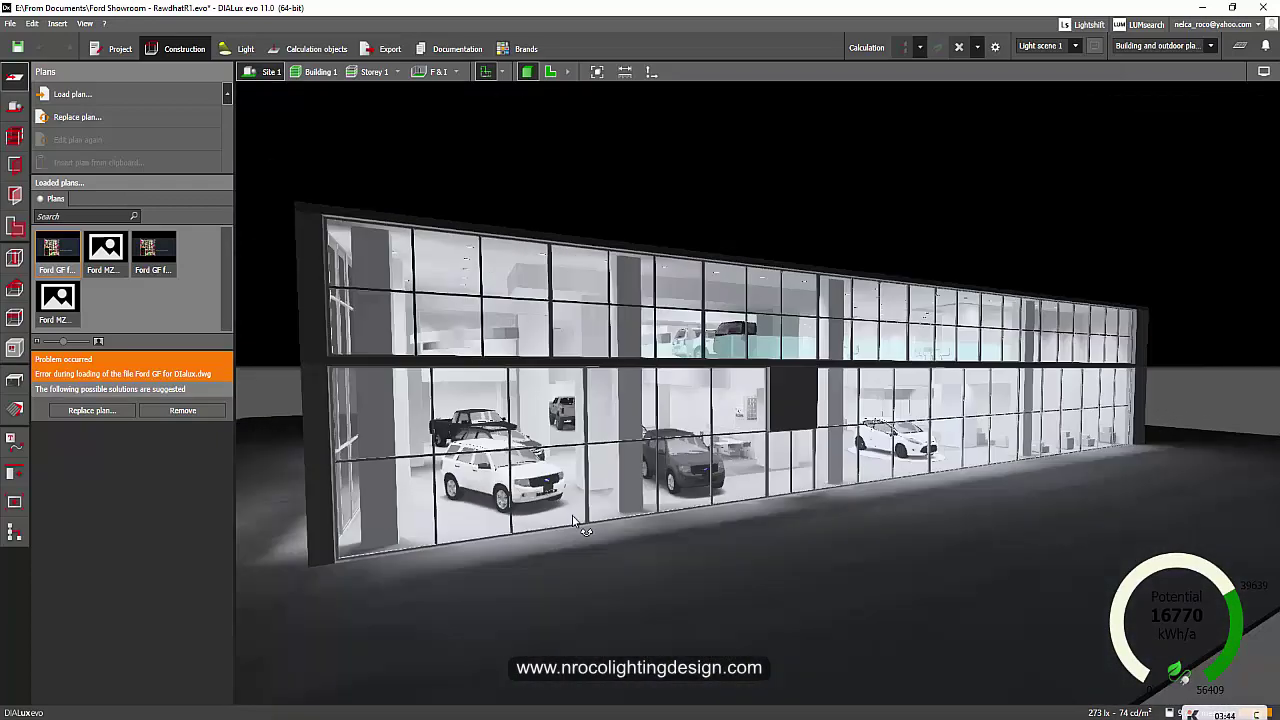
pyautogui.moveTo(573, 515); pyautogui.dragTo(668, 515, button='right')
pyautogui.scroll(3, 918, 515)
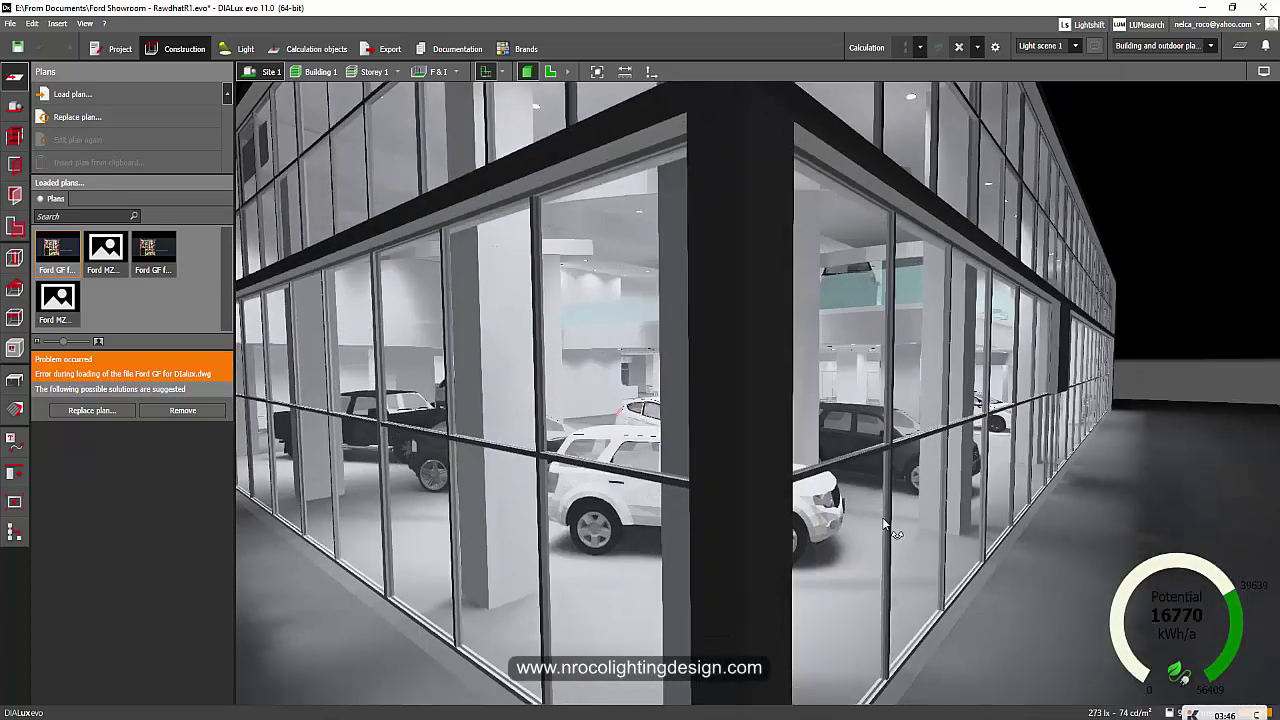
pyautogui.scroll(-5, 855, 530)
pyautogui.scroll(3, 817, 476)
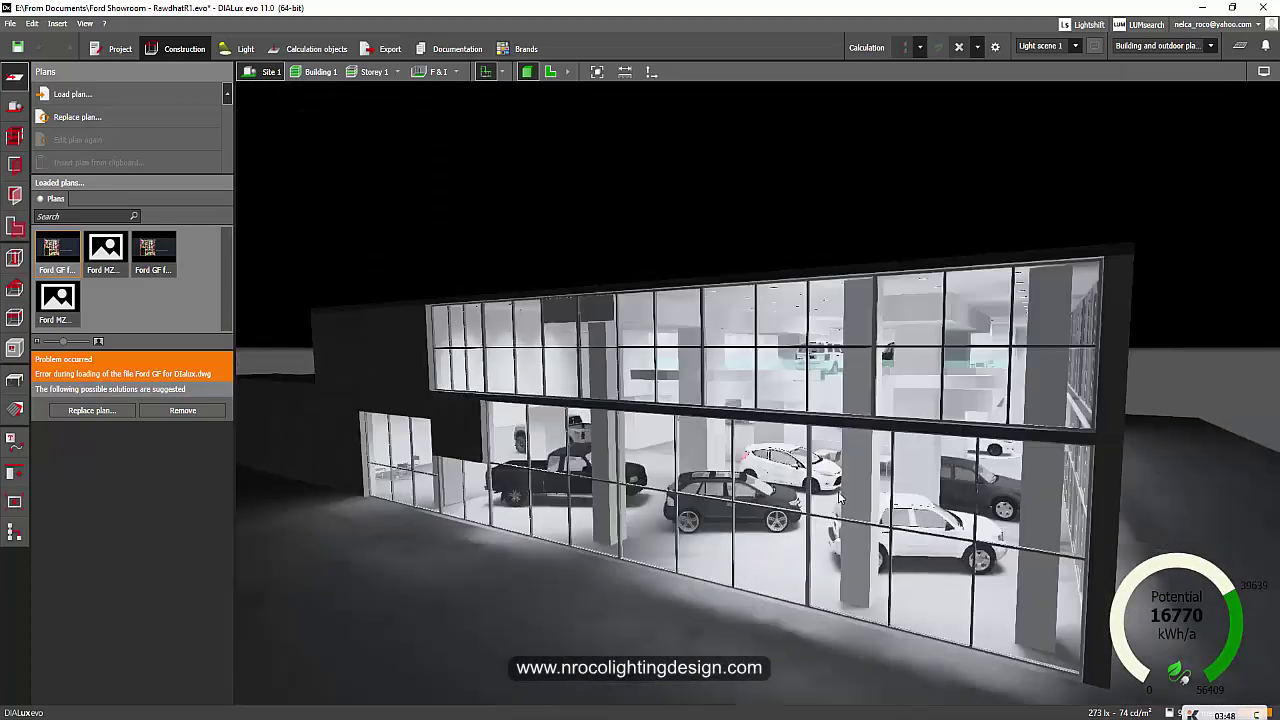
pyautogui.moveTo(817, 477); pyautogui.dragTo(826, 496, button='right')
pyautogui.moveTo(615, 487); pyautogui.dragTo(690, 433, button='middle')
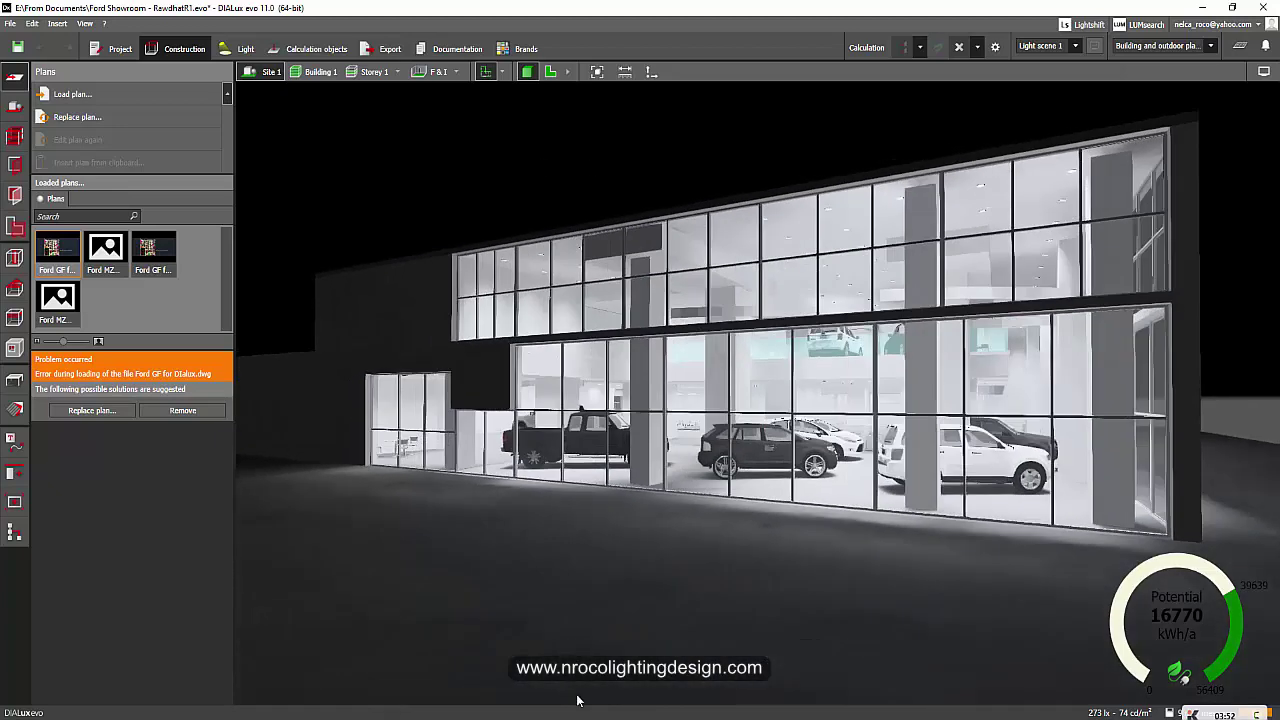
pyautogui.moveTo(600, 345); pyautogui.dragTo(556, 372, button='middle')
pyautogui.scroll(3, 546, 390)
pyautogui.moveTo(584, 430); pyautogui.dragTo(596, 415, button='middle')
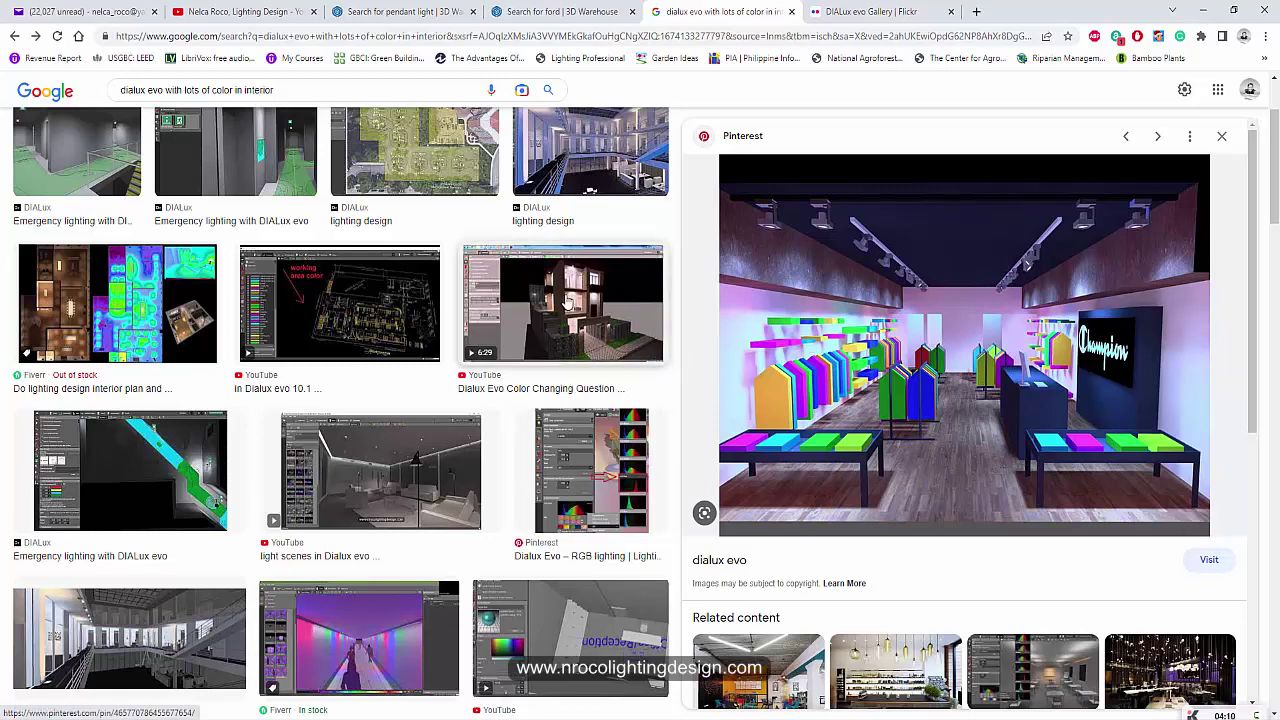
# - Look over the Google image results for colourful DIALux evo interiors, and examine the office renderings in Flickr's DIALux evo Gallery
pyautogui.scroll(2, 659, 119)
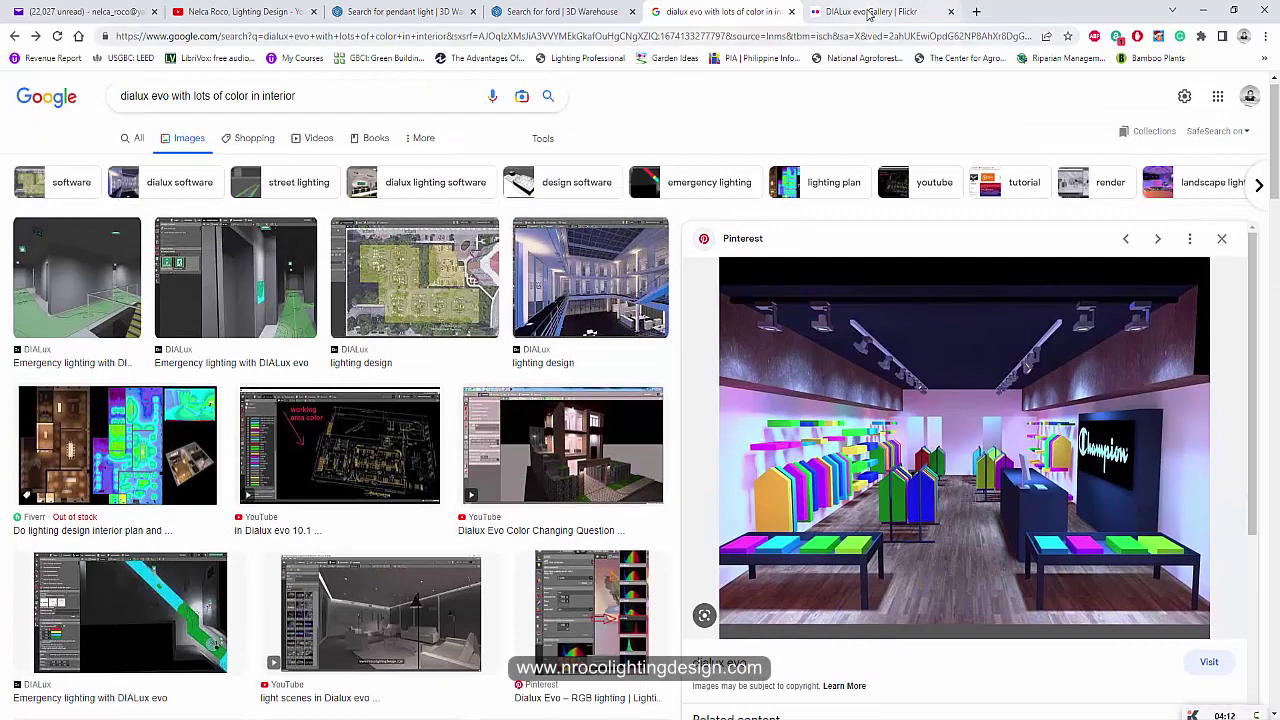
pyautogui.click(868, 13)
pyautogui.scroll(-5, 680, 376)
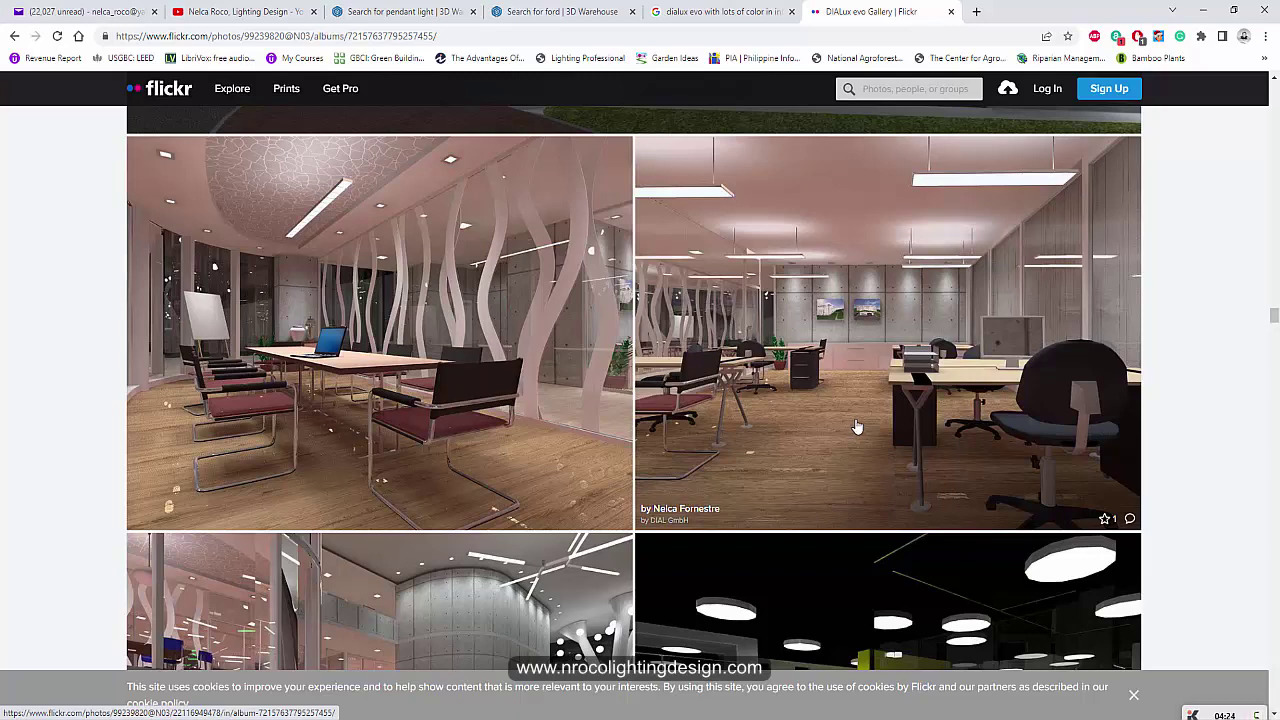
pyautogui.scroll(-3, 856, 427)
pyautogui.scroll(1, 497, 457)
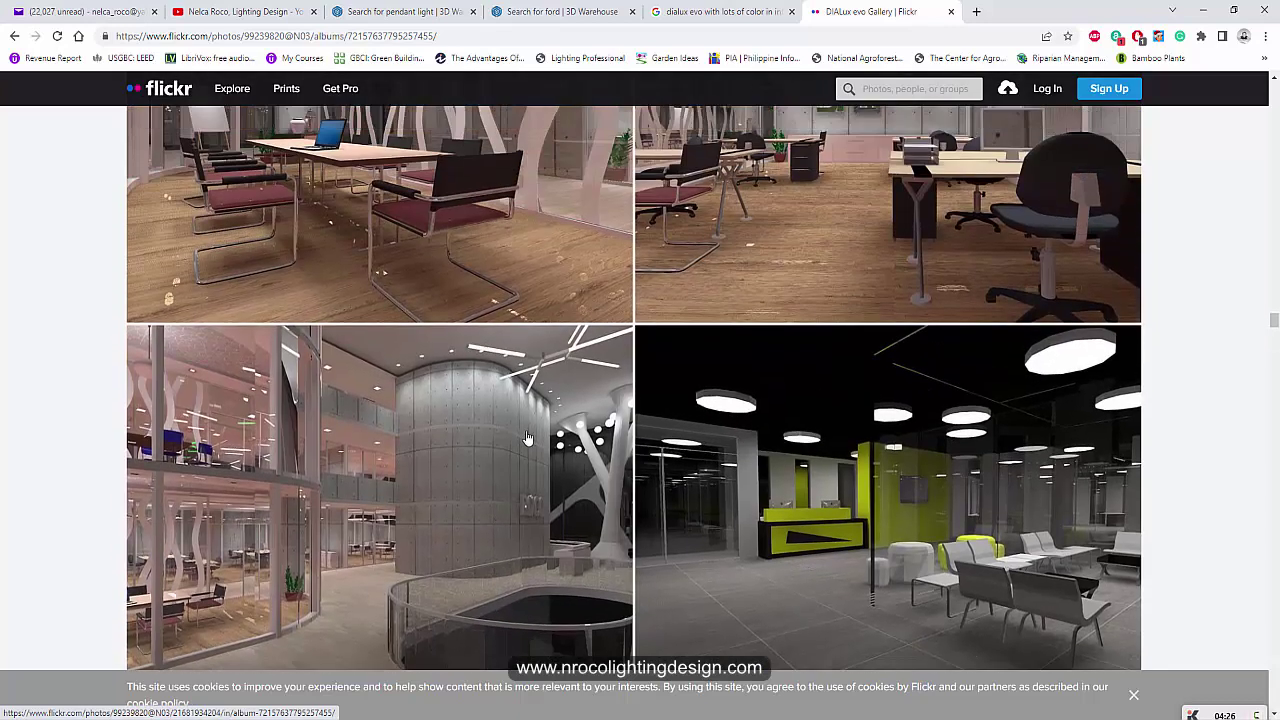
pyautogui.scroll(2, 528, 438)
pyautogui.scroll(1, 528, 444)
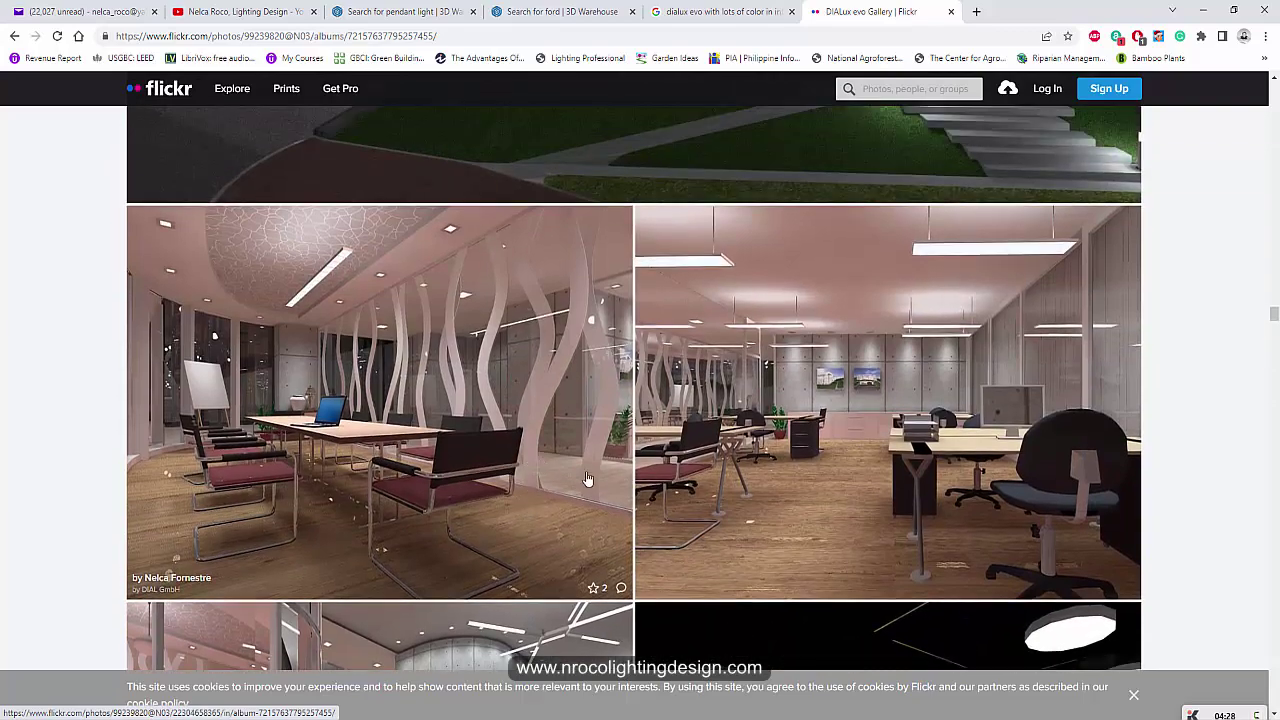
pyautogui.scroll(1, 593, 478)
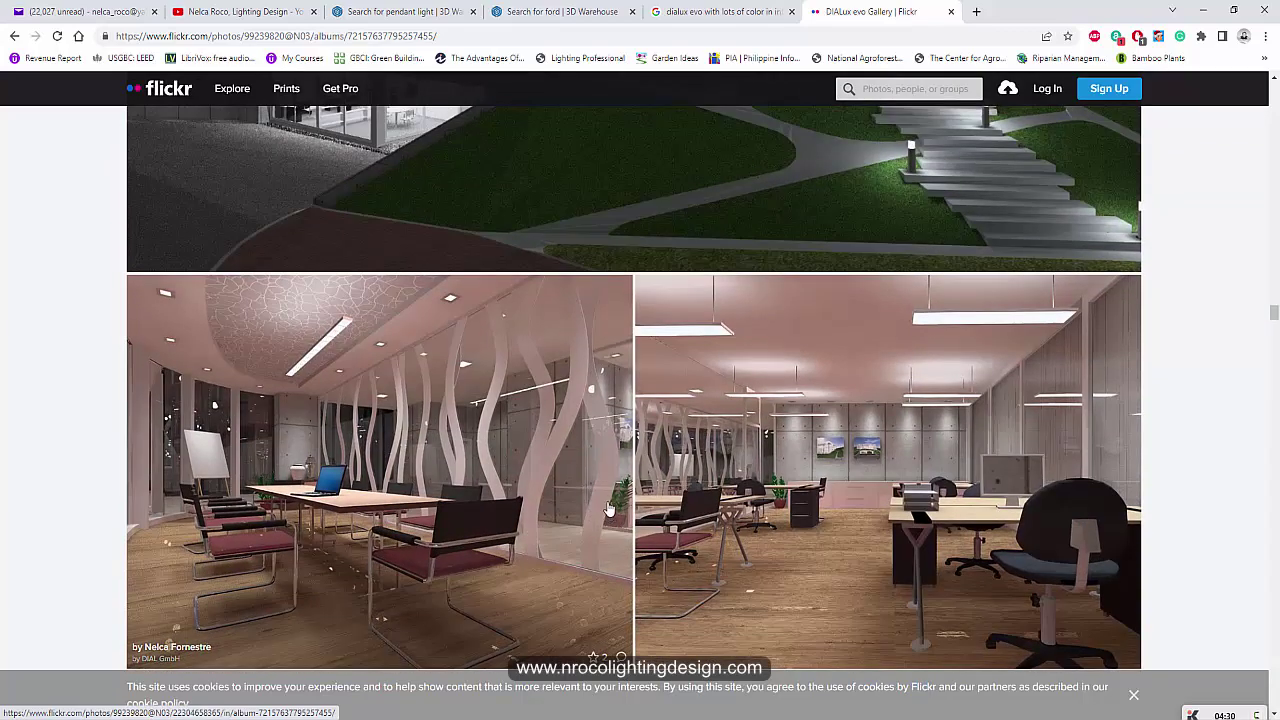
# - Browse further through the Flickr gallery, examining the coloured interior, timber staircase and night-time exterior renderings
pyautogui.scroll(-5, 610, 515)
pyautogui.scroll(-15, 523, 514)
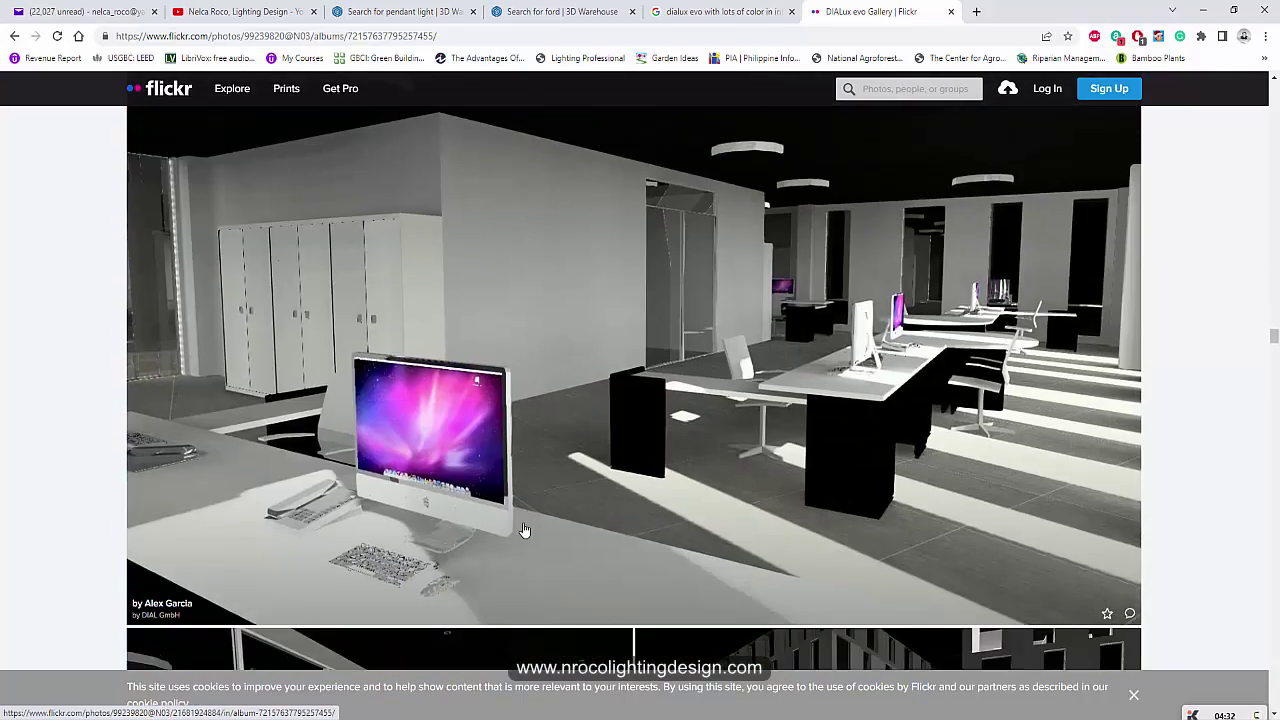
pyautogui.scroll(-4, 555, 495)
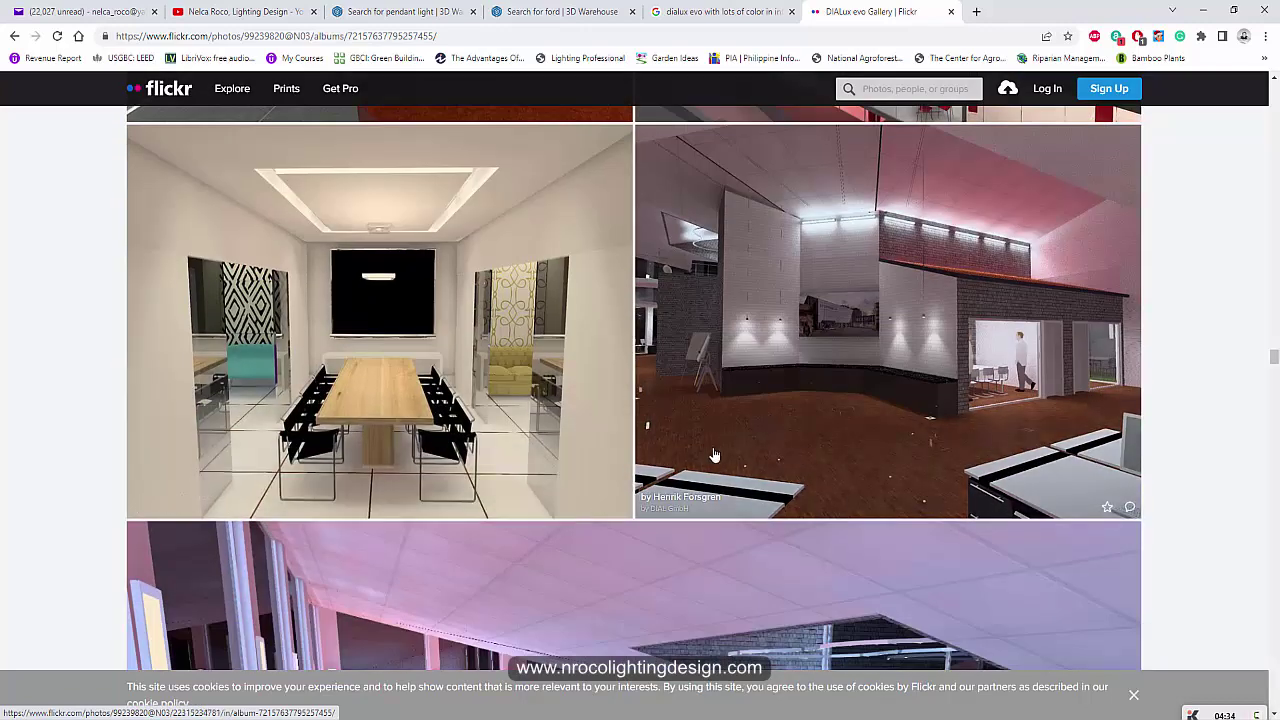
pyautogui.scroll(-4, 590, 492)
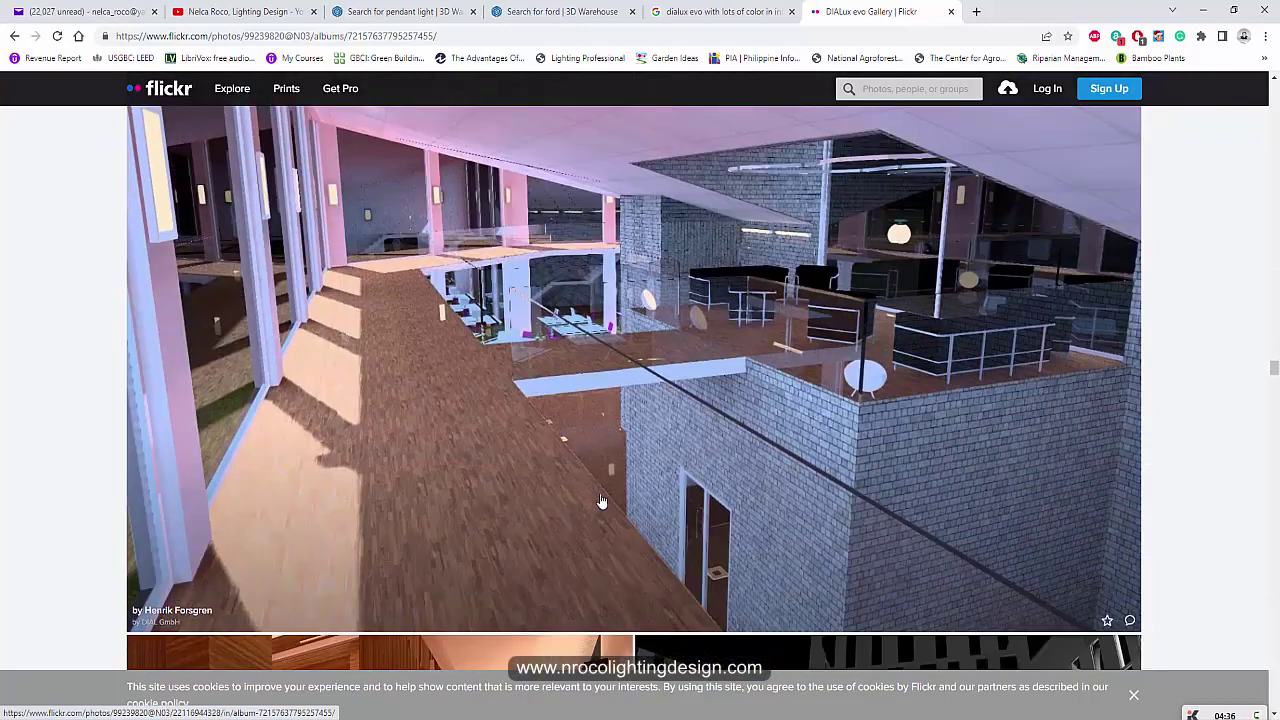
pyautogui.scroll(-1, 538, 507)
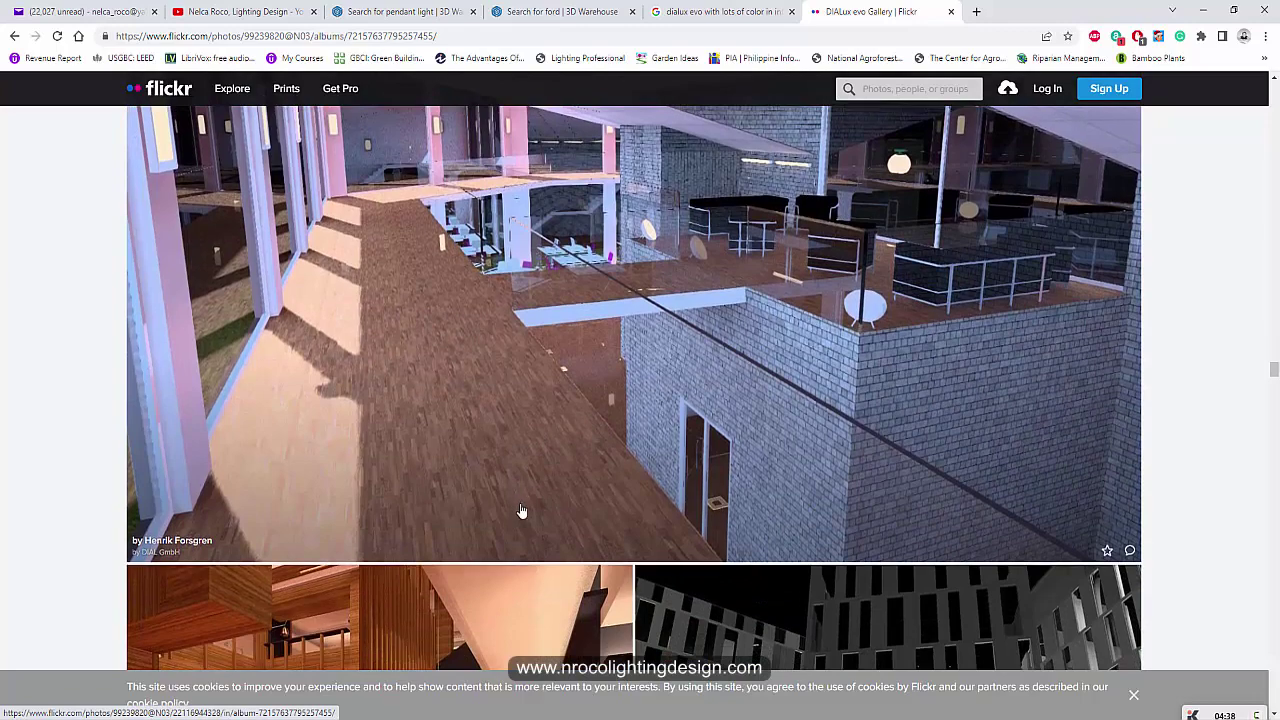
pyautogui.scroll(-6, 530, 512)
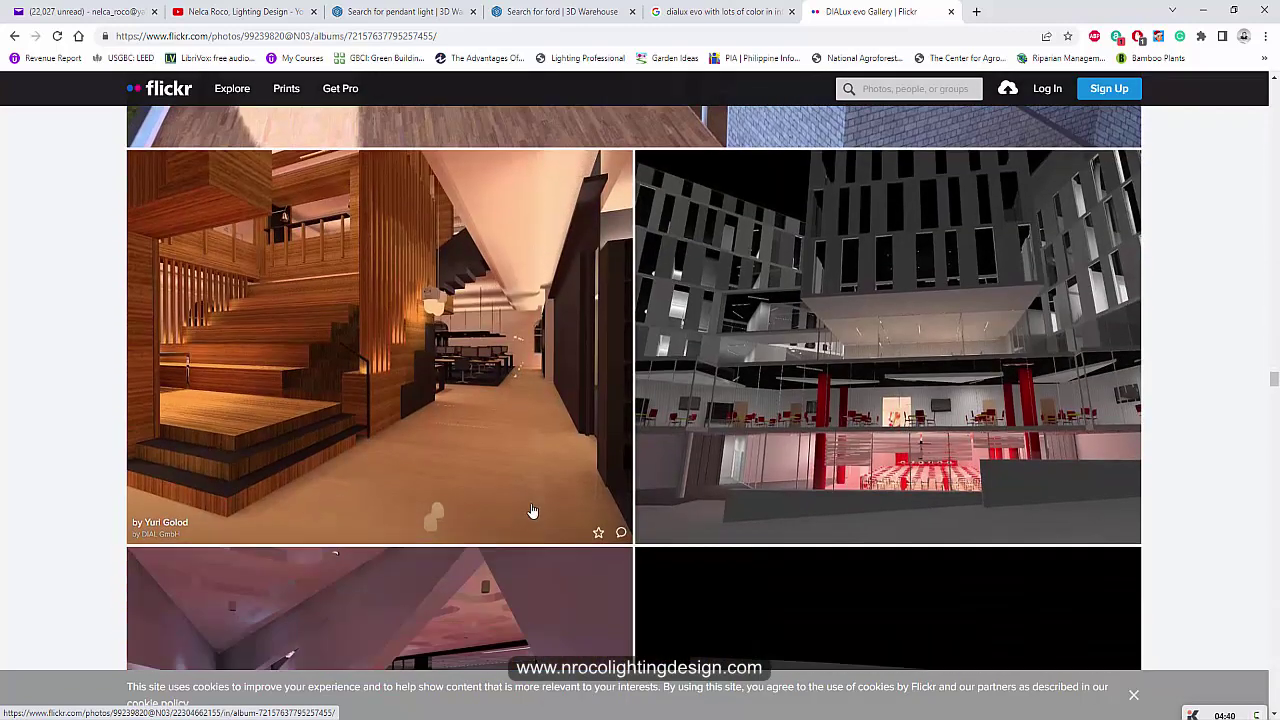
pyautogui.scroll(-3, 754, 523)
pyautogui.scroll(-3, 613, 515)
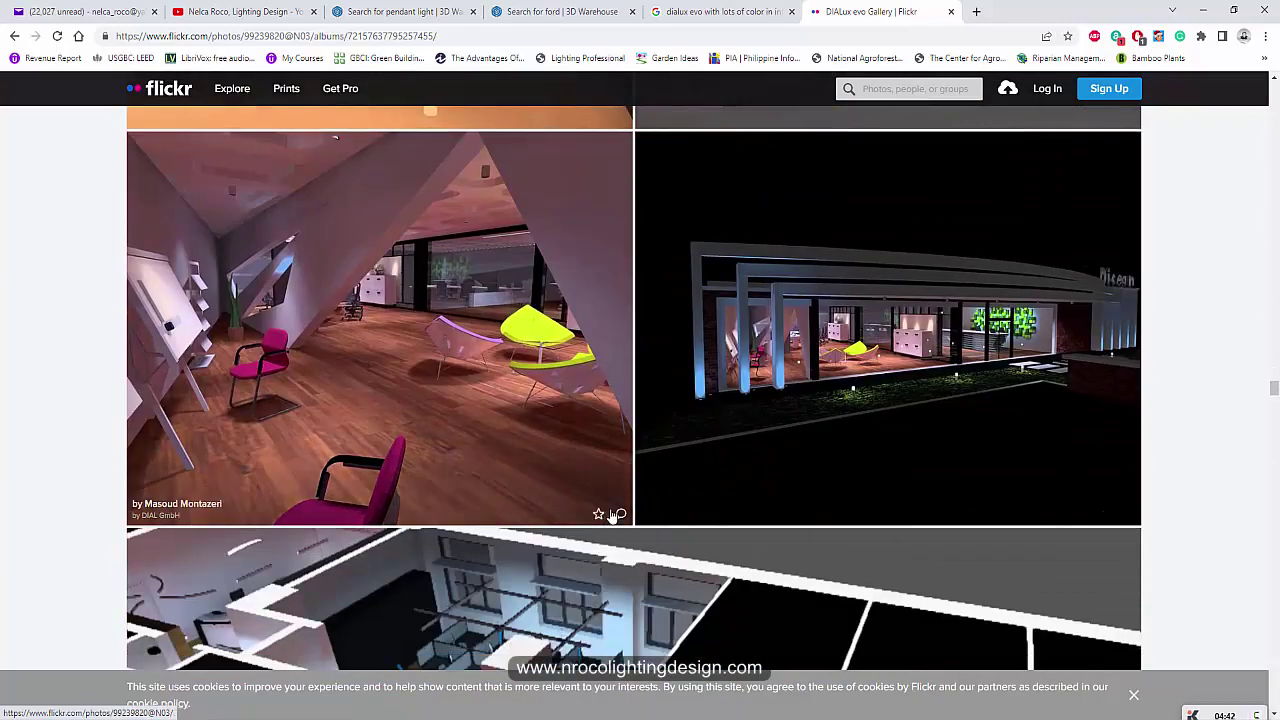
pyautogui.scroll(-1, 398, 369)
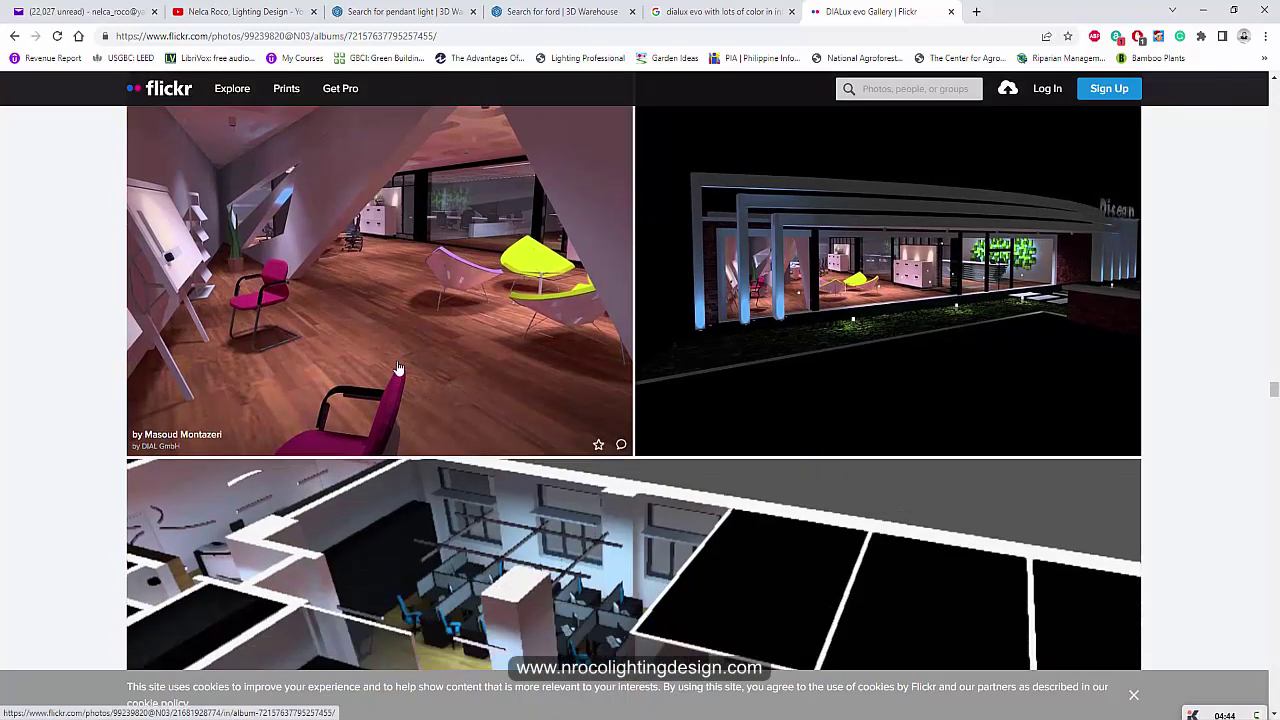